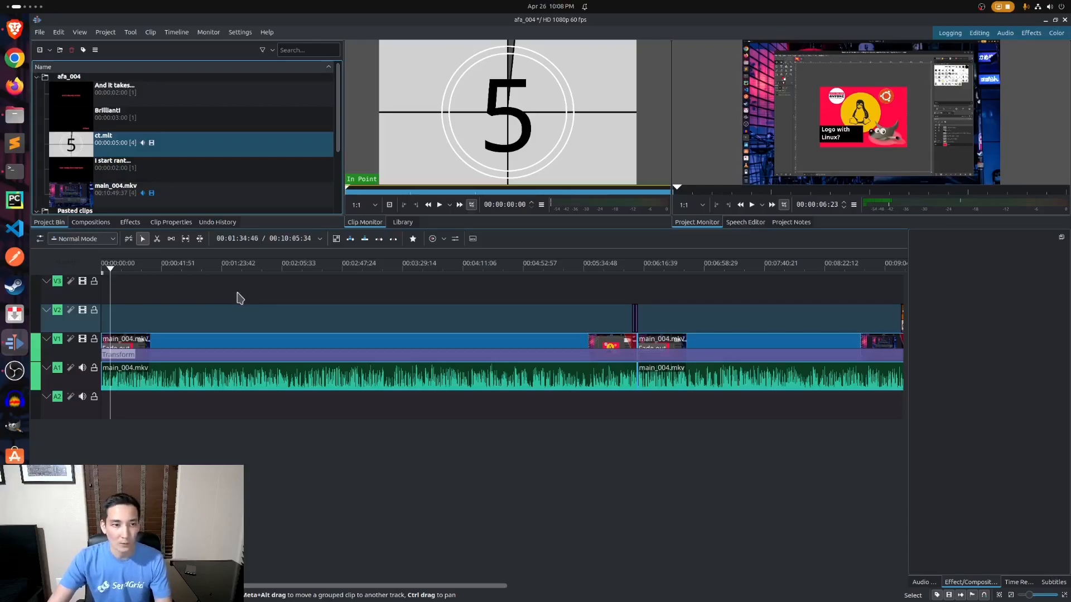
Select the Transform composition on the main clip and play the project from around the 1:19 mark
click(215, 300)
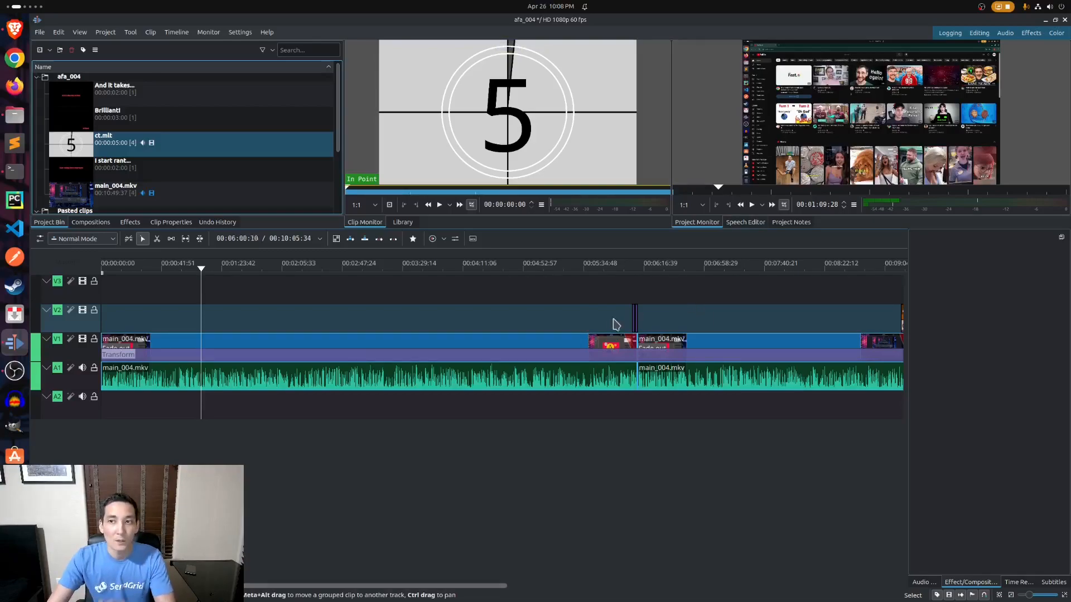
click(313, 355)
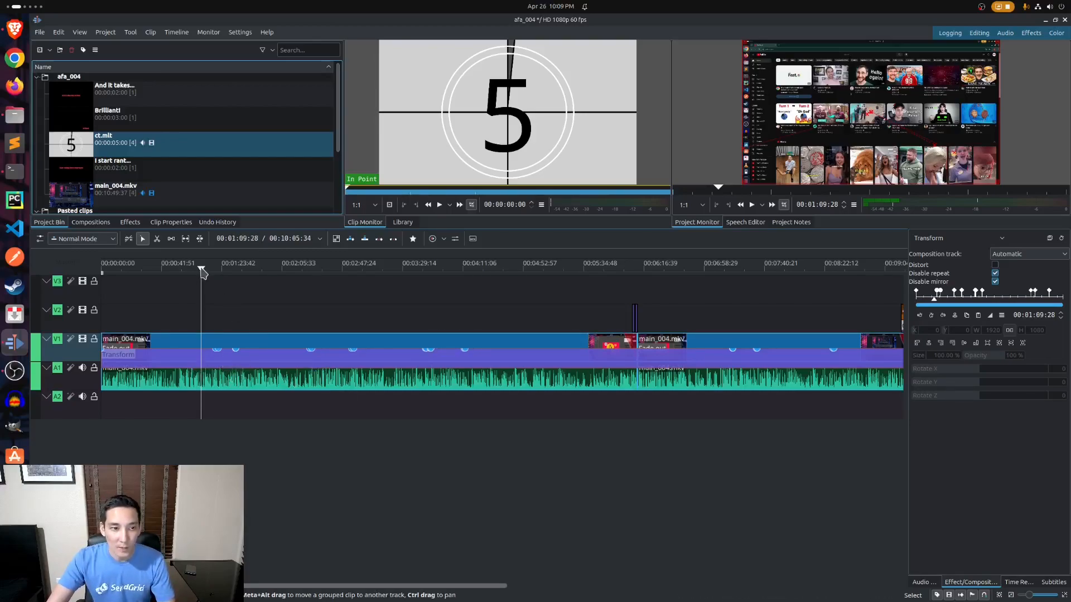
drag(204, 272, 209, 271)
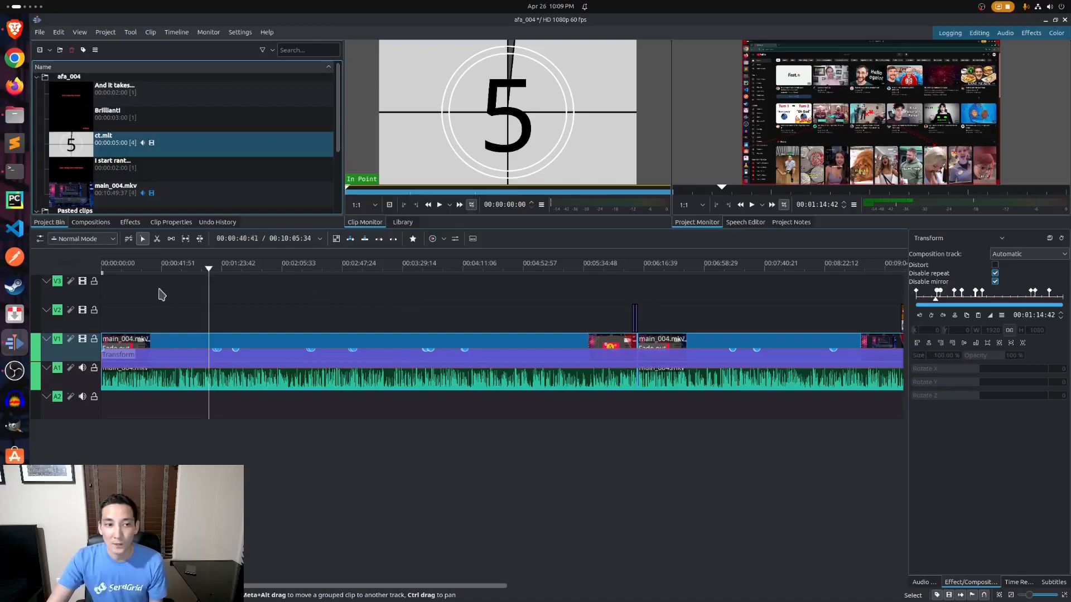
drag(209, 270, 214, 273)
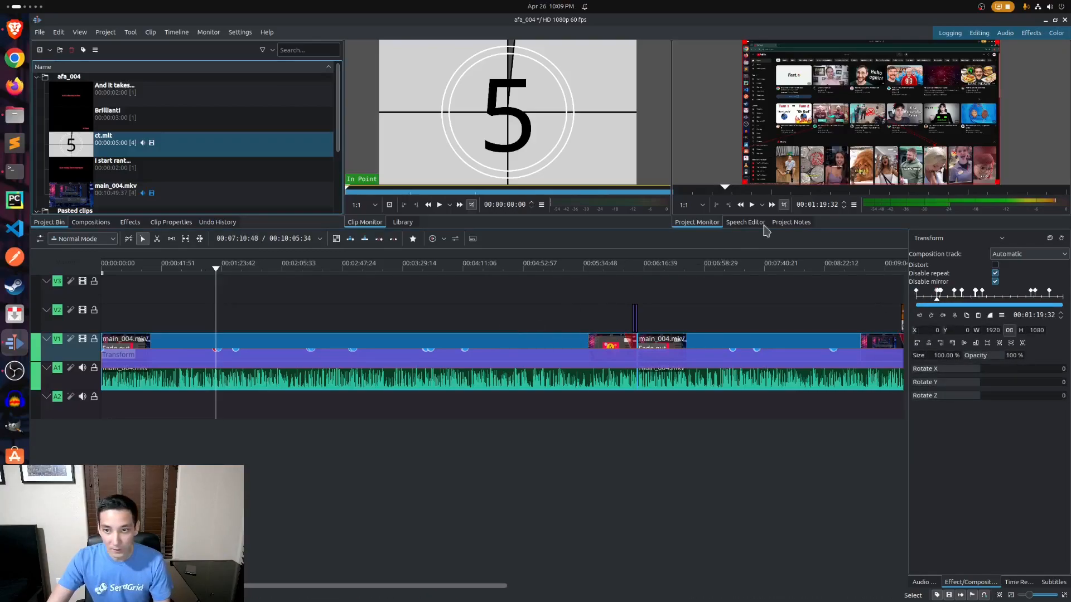
click(753, 205)
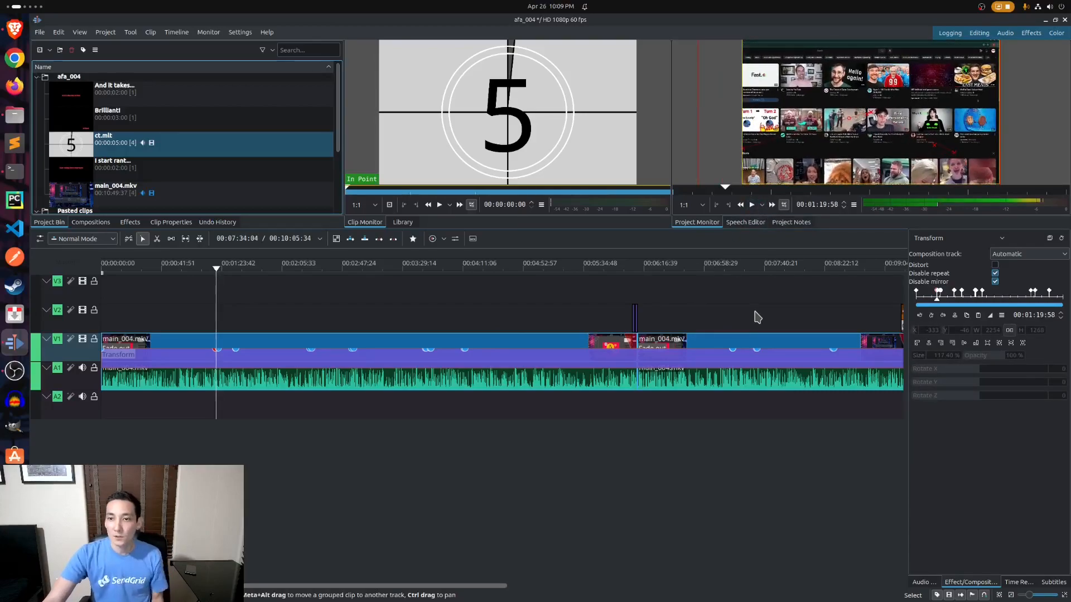
Step through the Transform keyframes from start to end, landing on the zoomed keyframe at 1:21:29
click(919, 316)
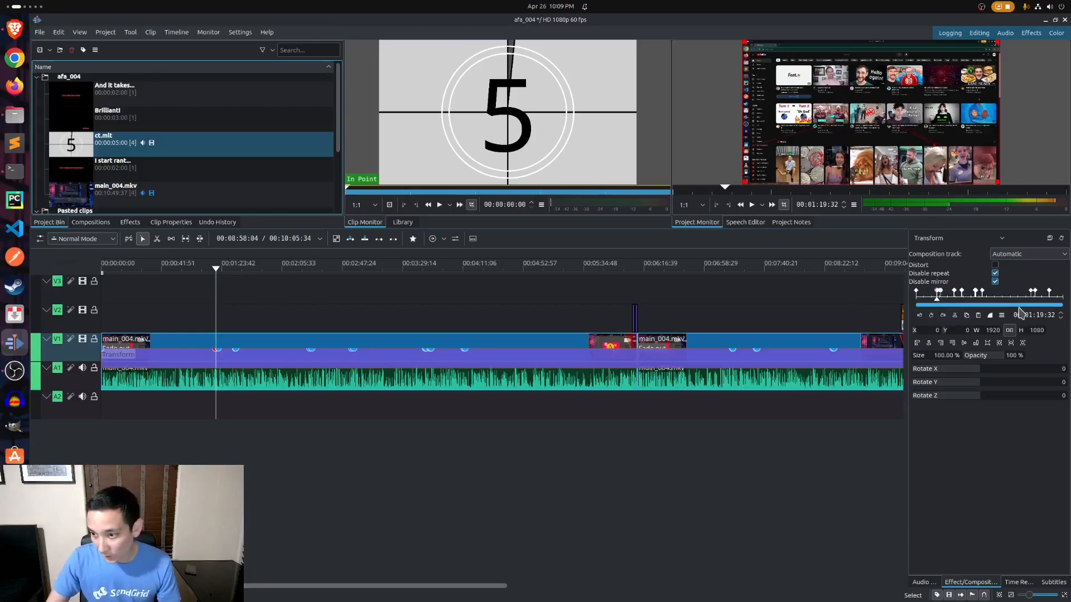
drag(1053, 308, 962, 308)
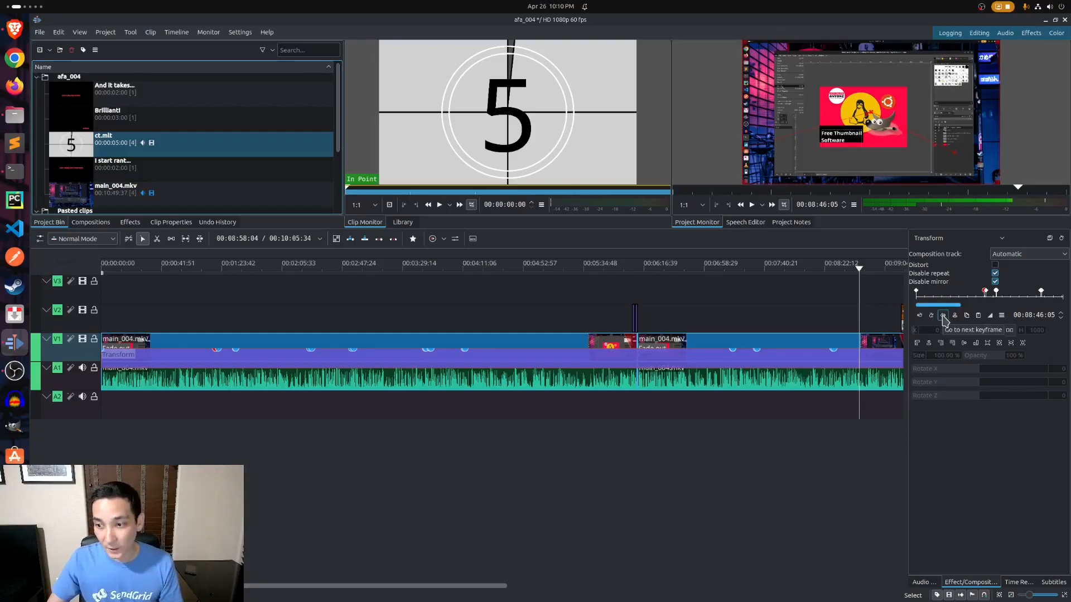
click(943, 315)
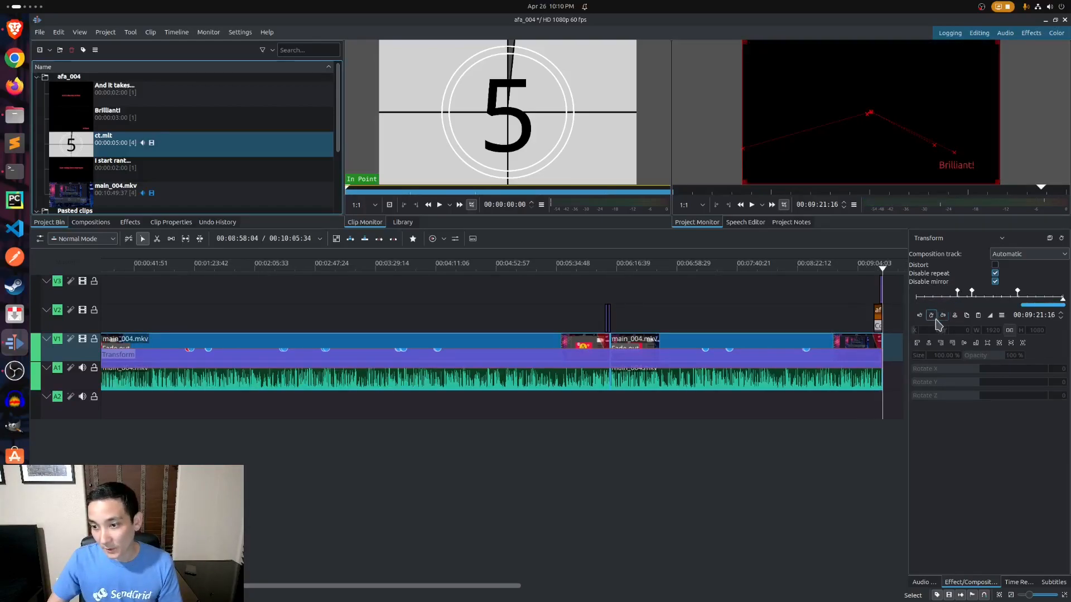
click(919, 315)
click(919, 315)
click(919, 316)
click(919, 316)
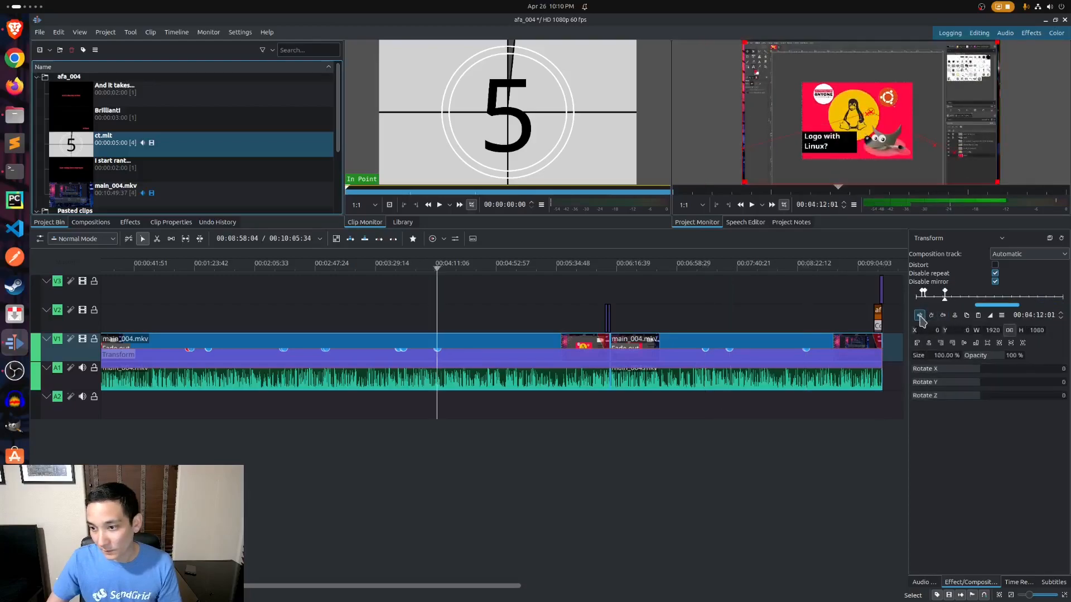
click(920, 315)
click(920, 316)
click(919, 315)
click(919, 315)
click(919, 316)
click(919, 315)
click(919, 316)
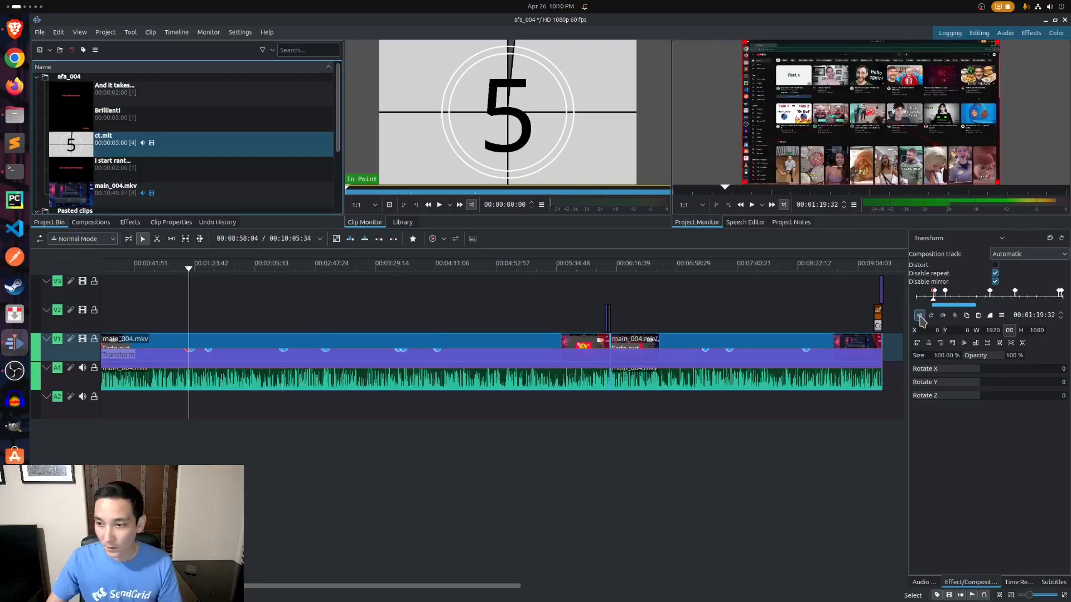
click(919, 315)
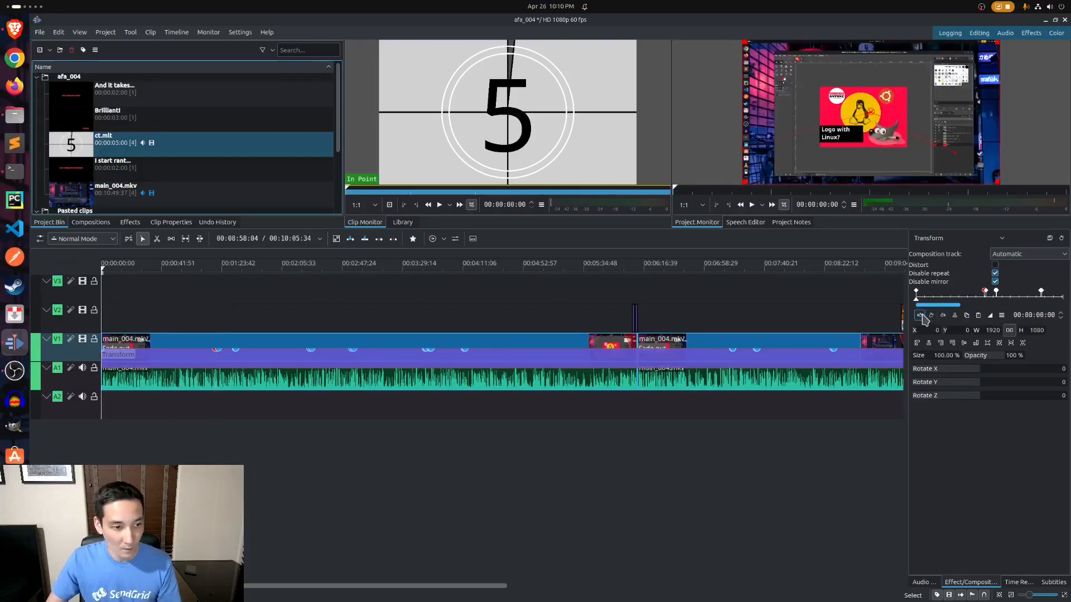
click(943, 316)
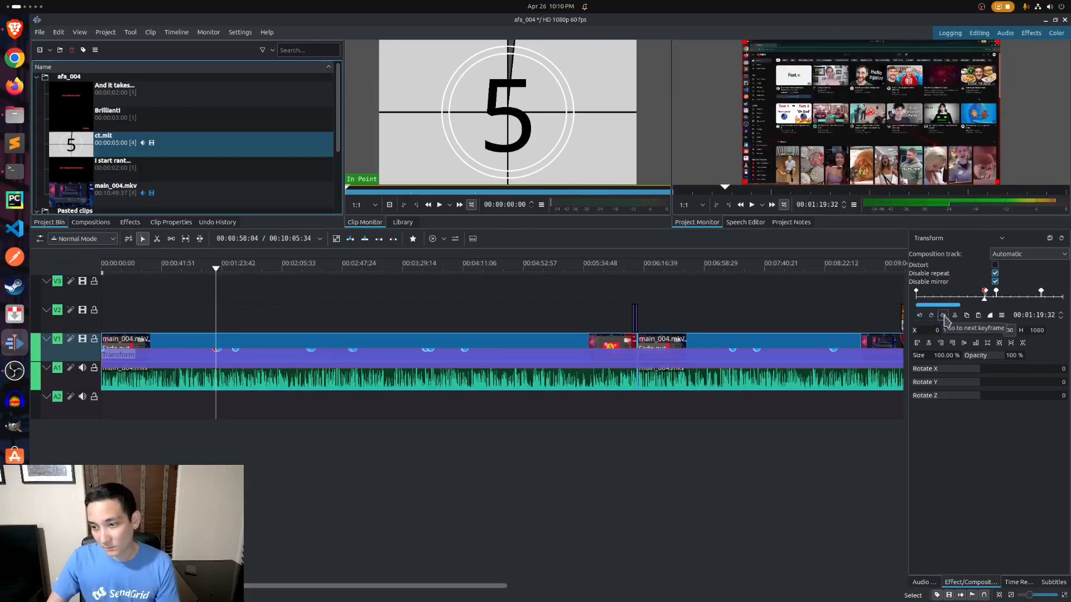
click(944, 317)
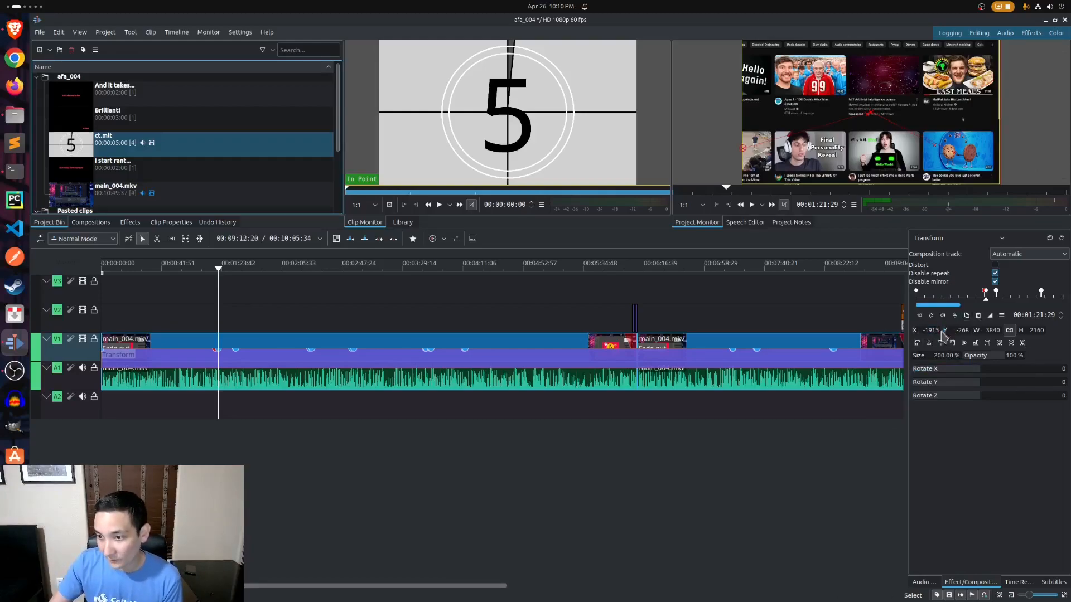
Adjust the zoomed keyframe's X position to -1924
drag(929, 330, 937, 330)
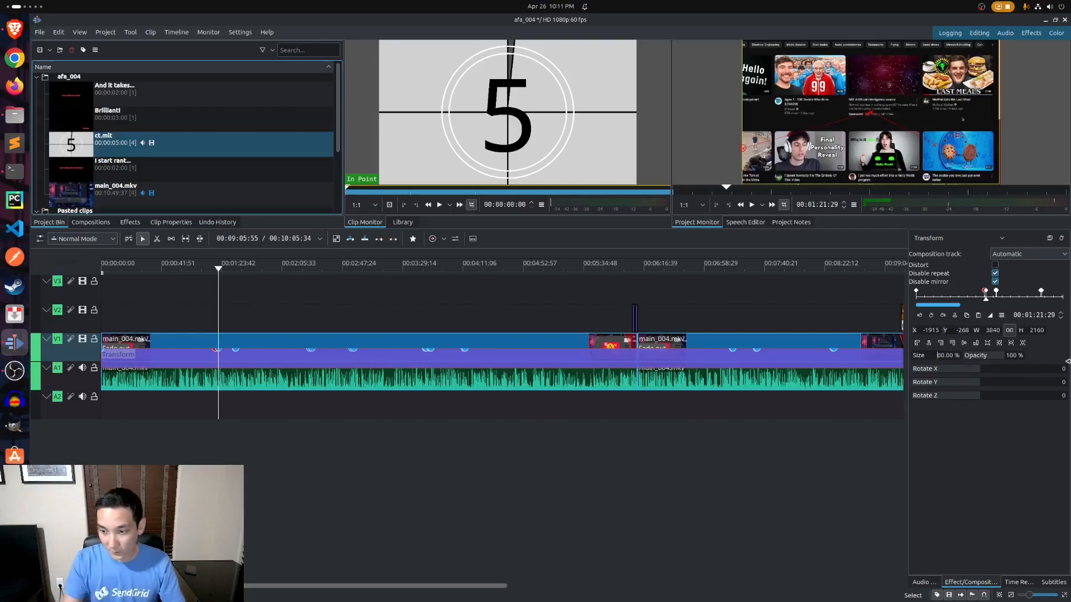
key(Return)
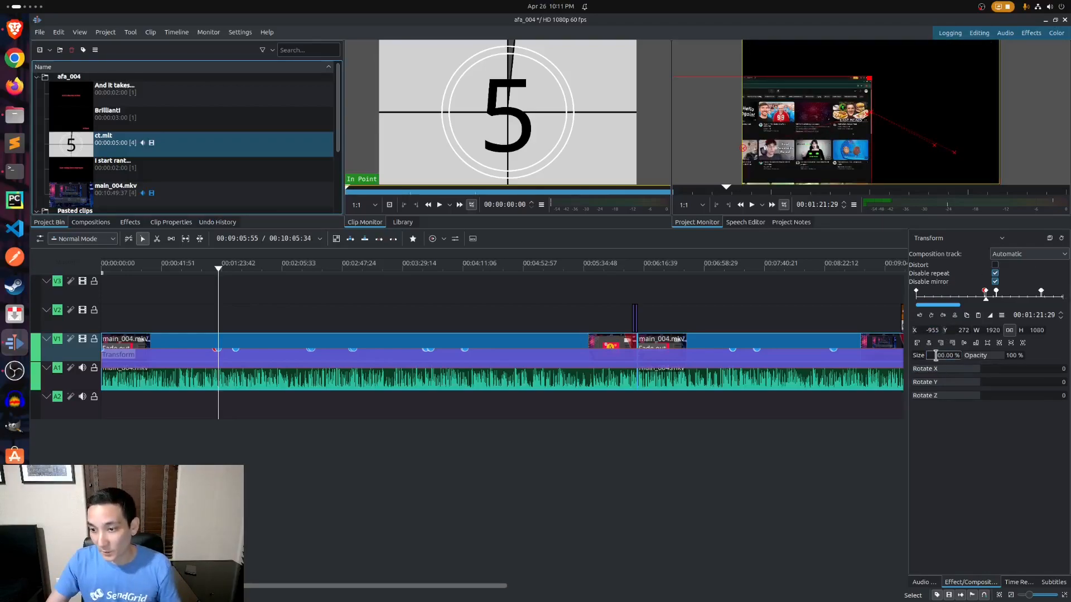
click(975, 344)
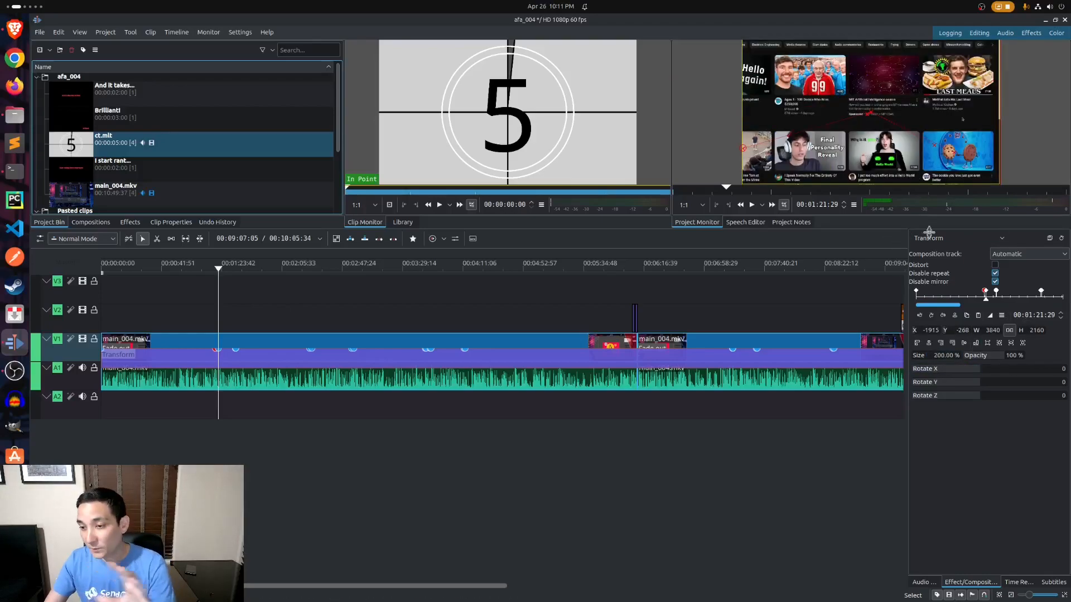
key(Down)
key(Down)
key(Down)
key(Down)
key(Down)
key(Down)
key(Down)
key(Down)
key(Down)
key(Down)
key(Down)
key(Down)
key(Down)
key(Down)
key(Down)
key(Down)
key(Down)
key(Down)
key(Down)
key(Down)
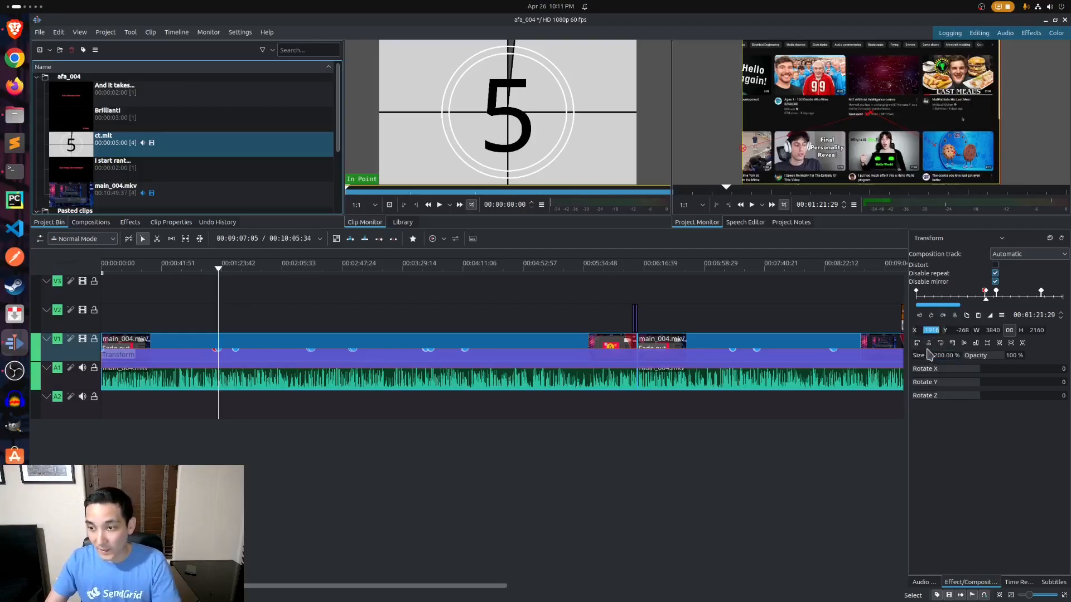
key(Up)
key(Up)
key(Up)
key(Up)
key(Up)
key(Up)
key(Up)
key(Up)
key(Up)
key(Up)
key(Up)
key(Up)
key(Up)
key(Up)
key(Up)
key(Up)
key(Up)
key(Up)
key(Up)
key(Up)
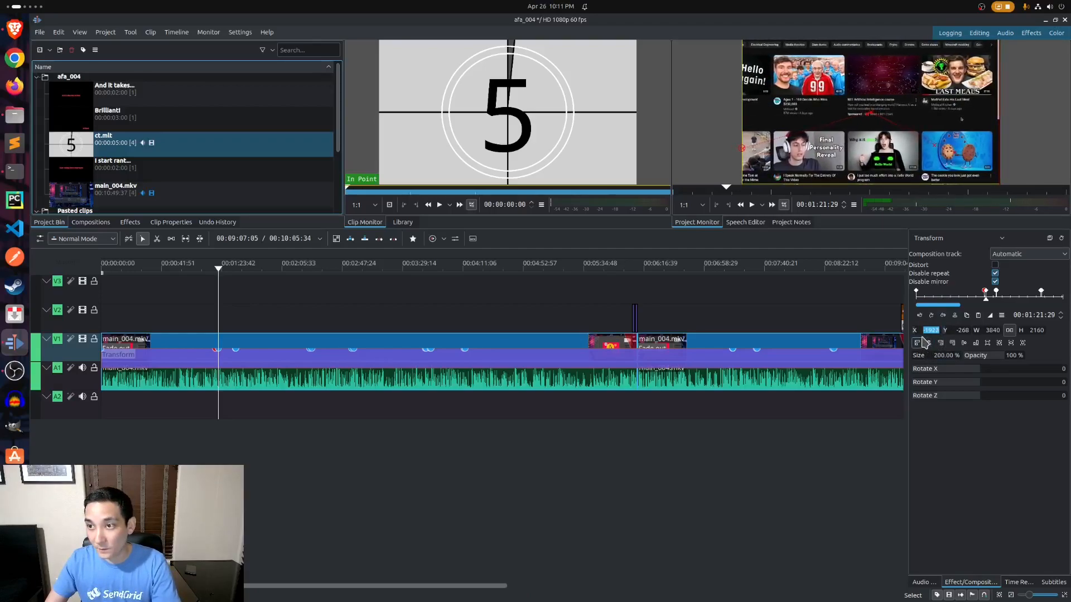
key(Down)
key(Tab)
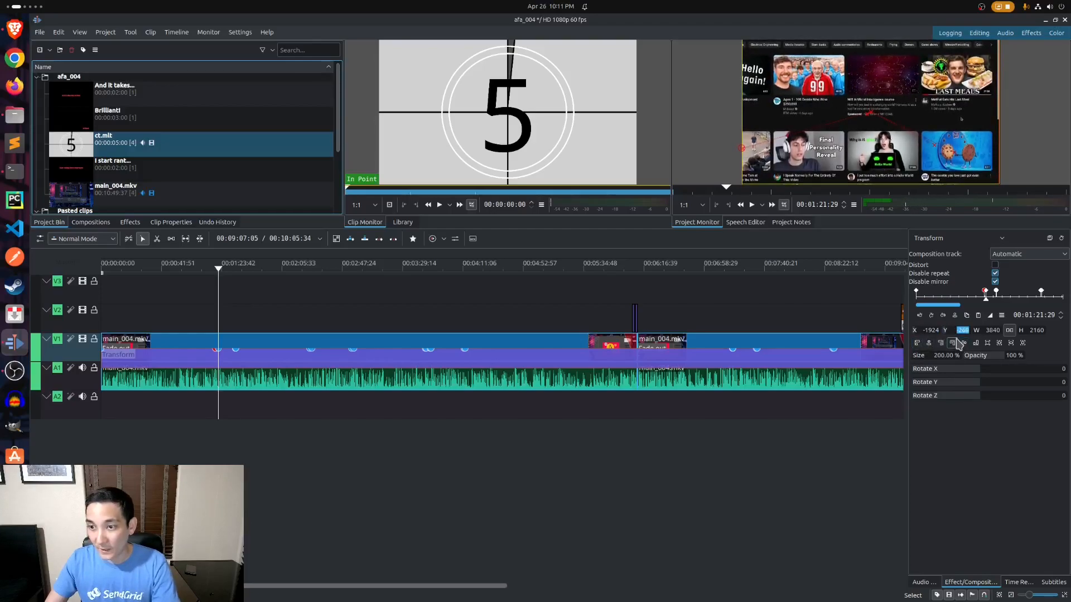
Review the keyframes around the zoom-in by switching between them and previewing in full screen
click(920, 316)
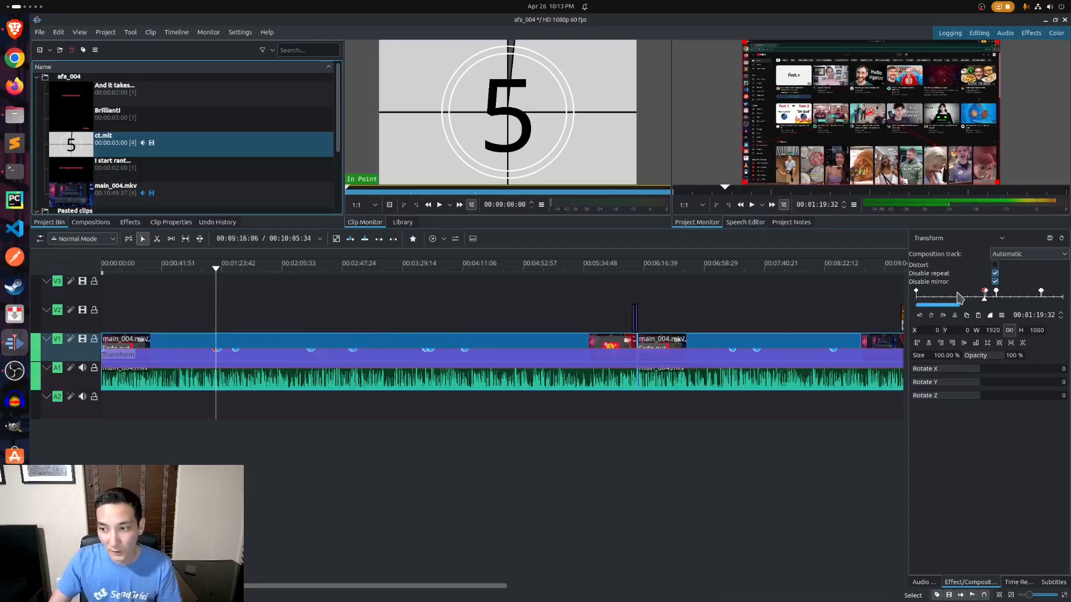
click(919, 317)
click(943, 317)
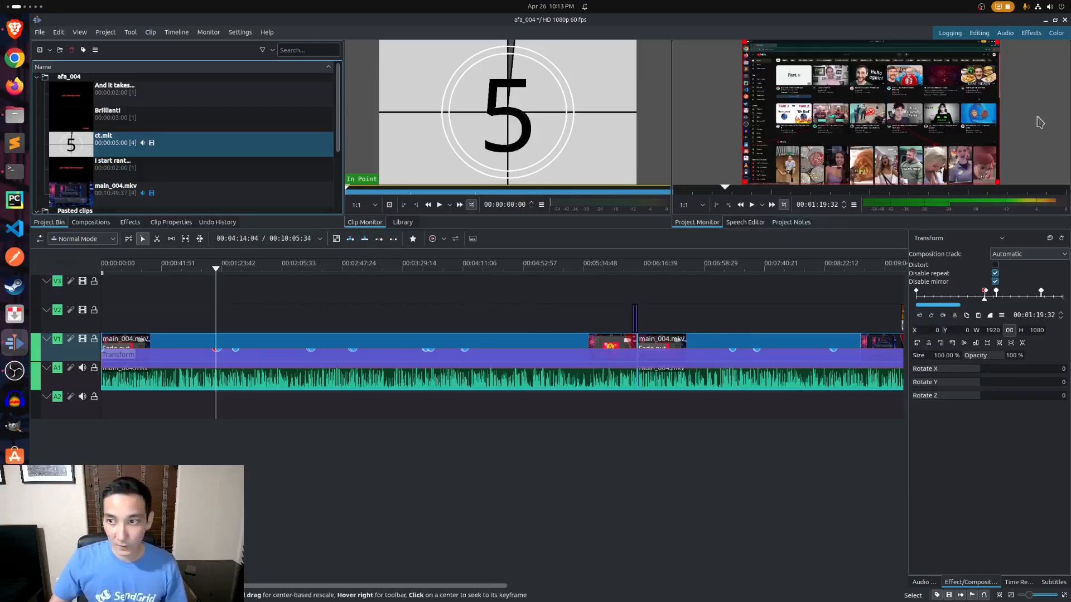
click(1060, 62)
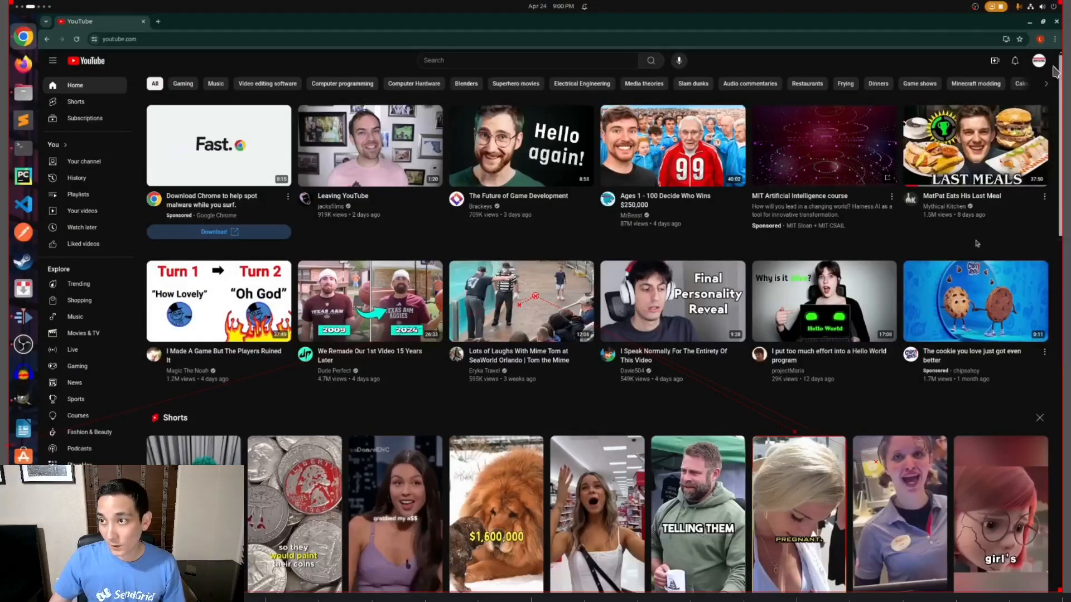
key(Escape)
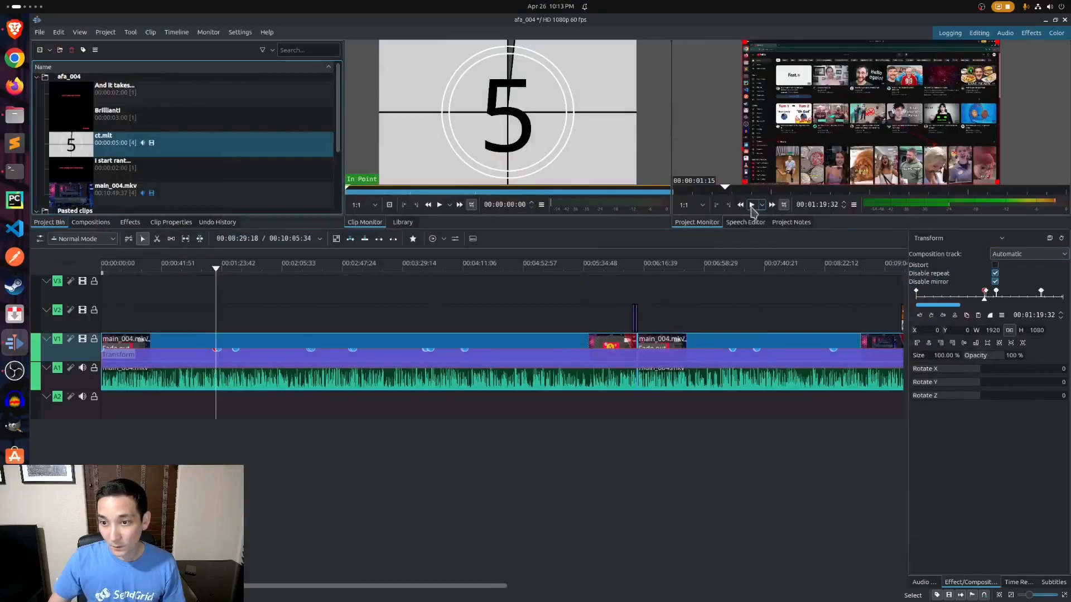
click(752, 205)
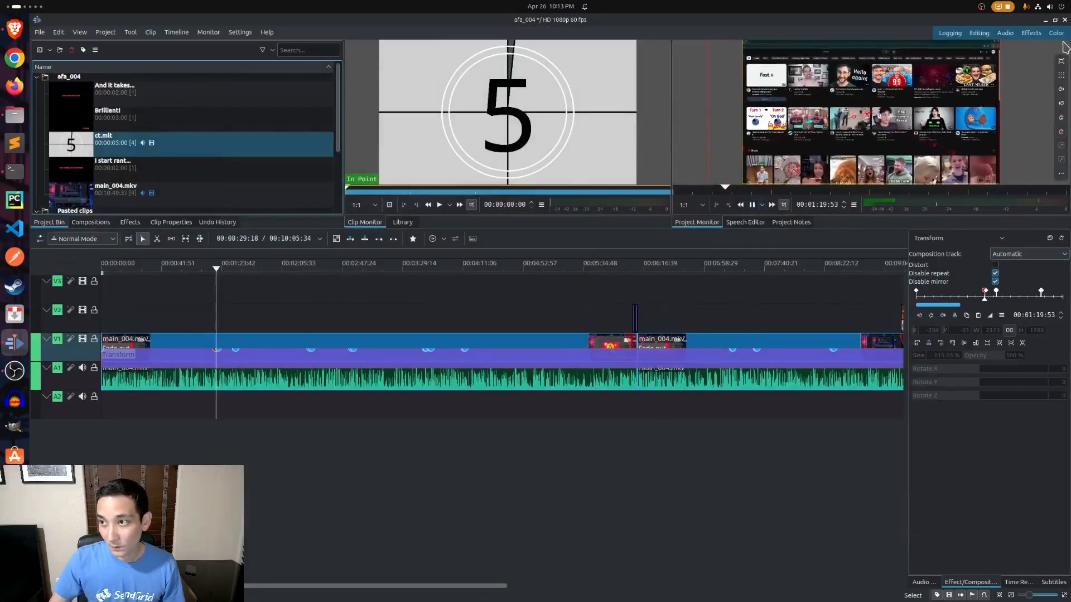
click(1062, 61)
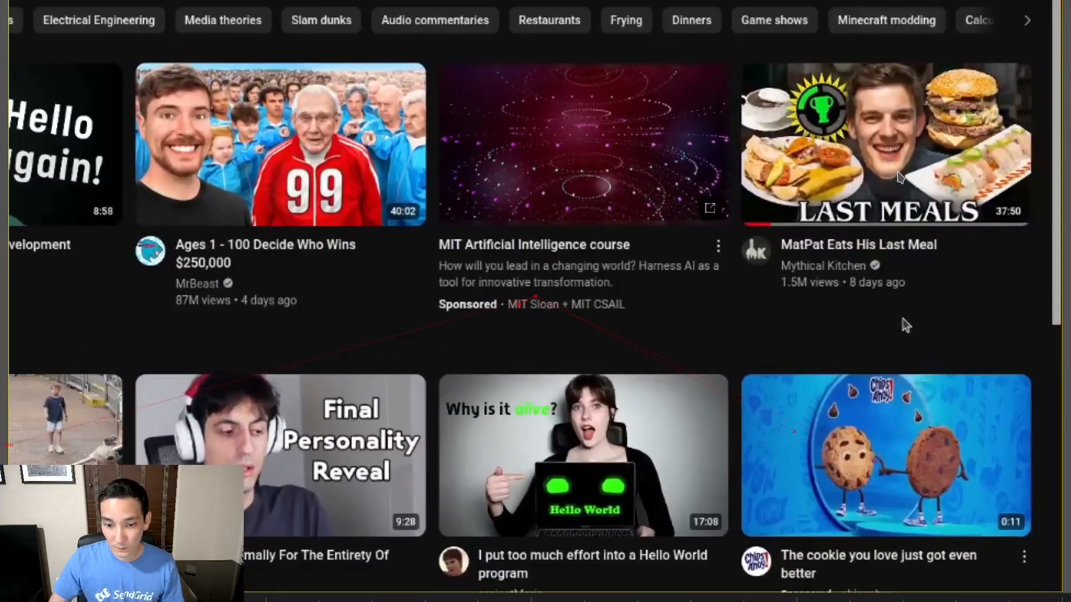
key(Escape)
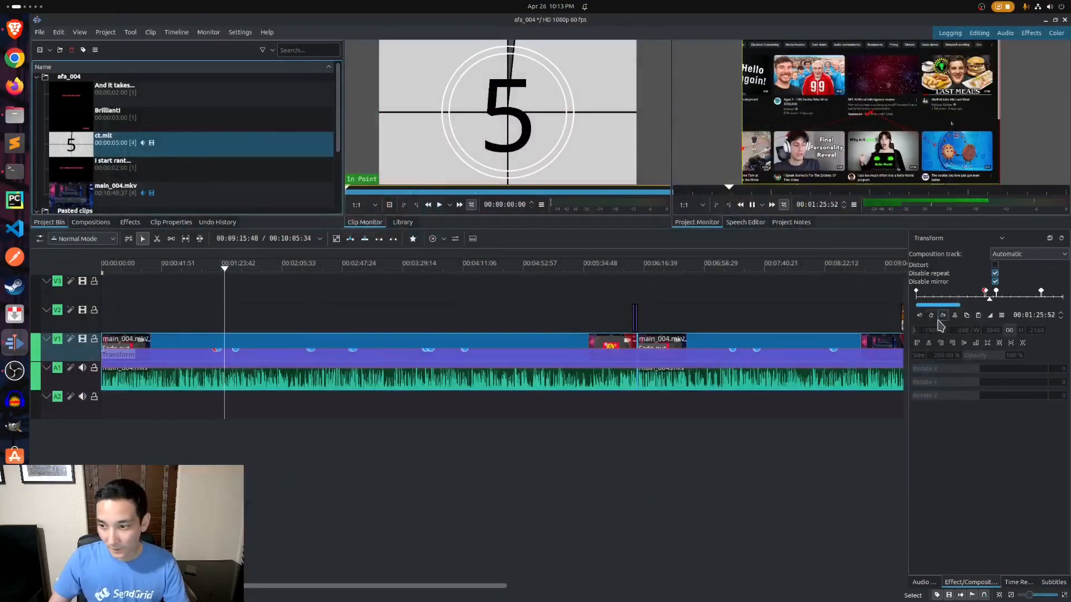
click(919, 315)
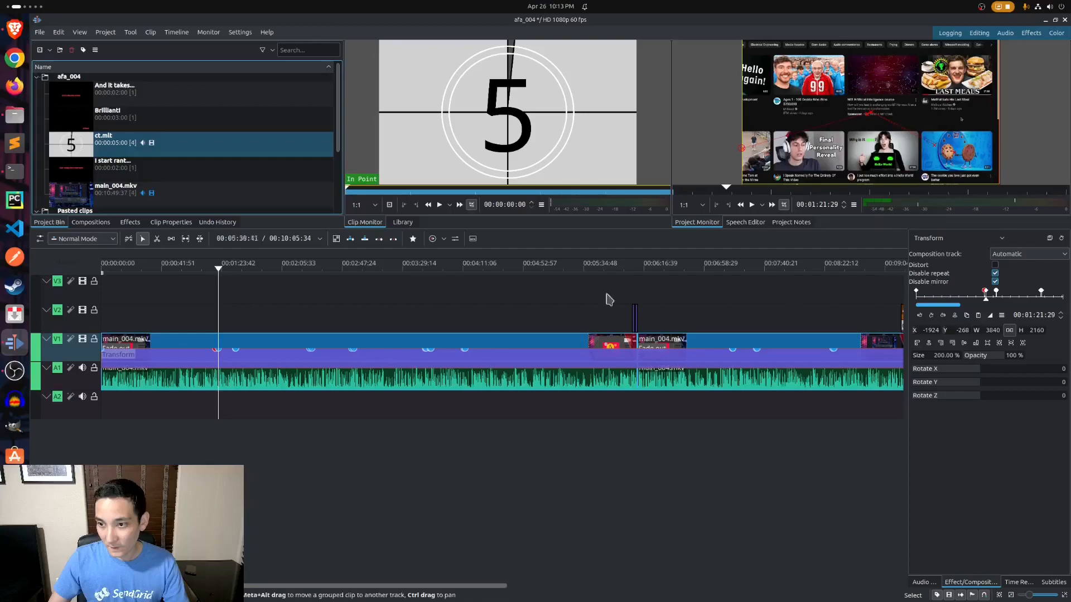
Play the zoom-in transition from about 1:20 in the full-screen monitor
click(216, 269)
click(216, 270)
click(214, 269)
key(space)
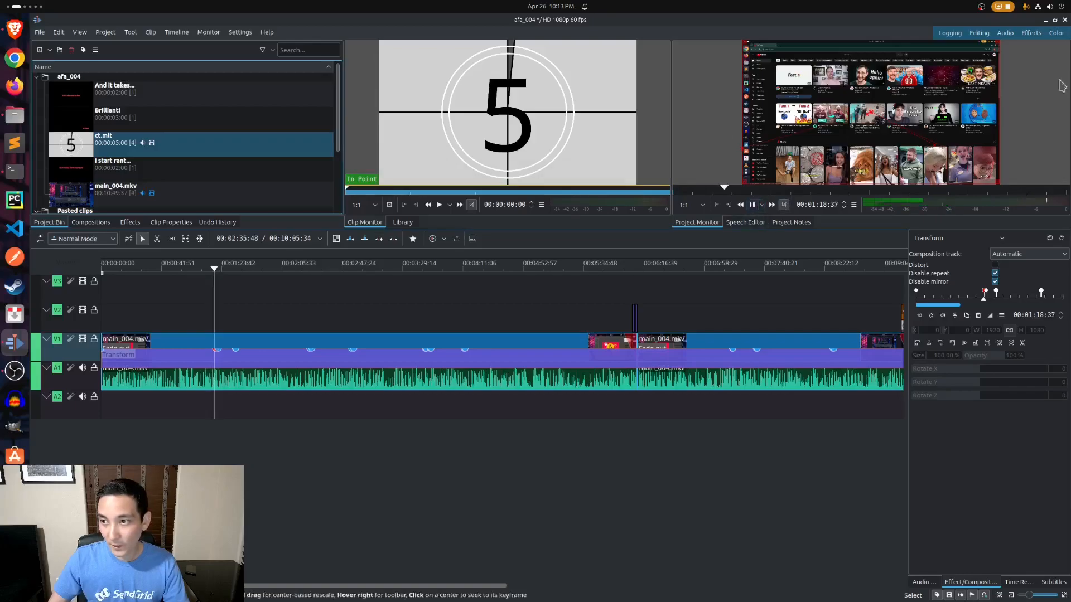
double_click(1052, 94)
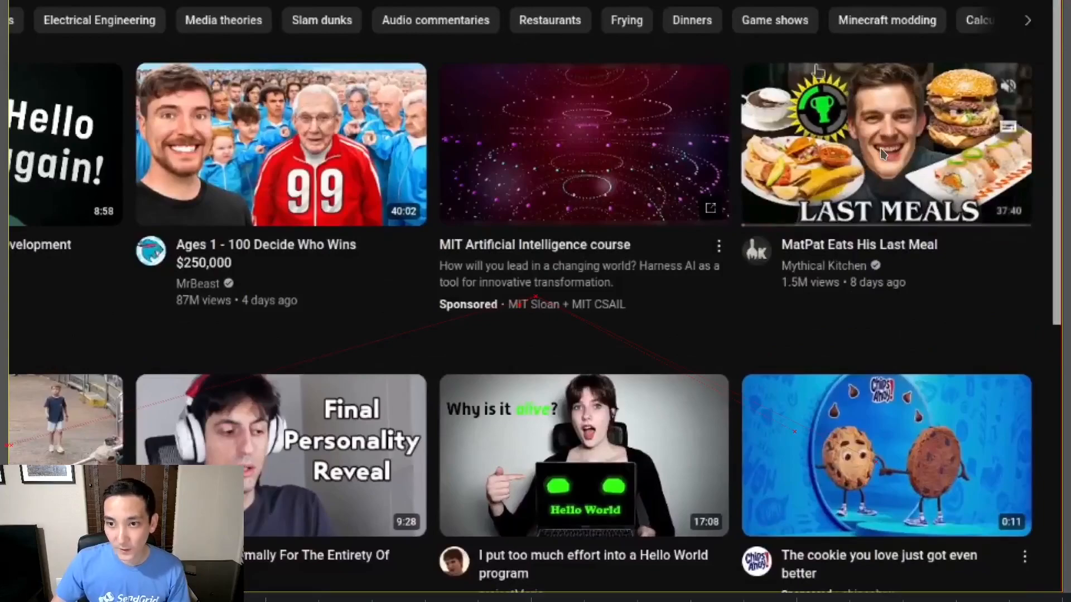
key(Escape)
click(752, 204)
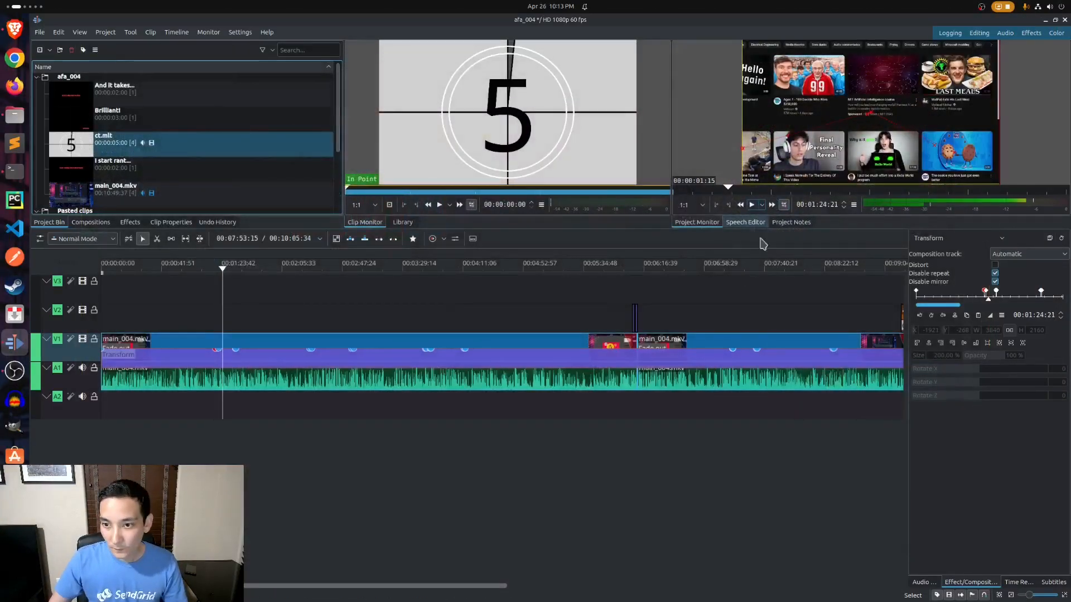
Select a Transform keyframe on the timeline and play through the later zoom around 2:30 to 2:50
key(XF86AudioLowerVolume)
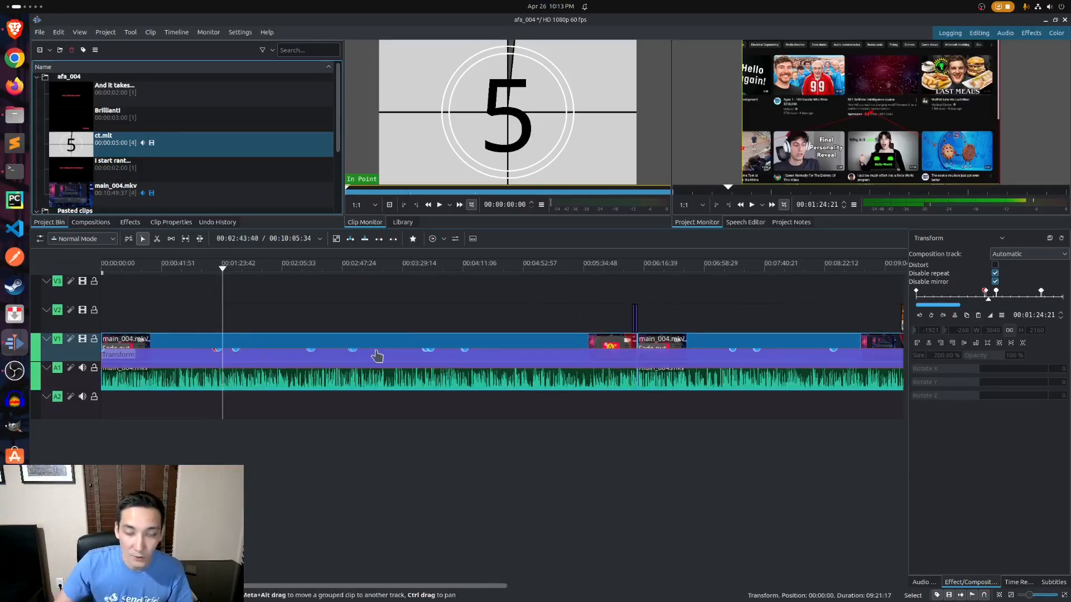
click(310, 349)
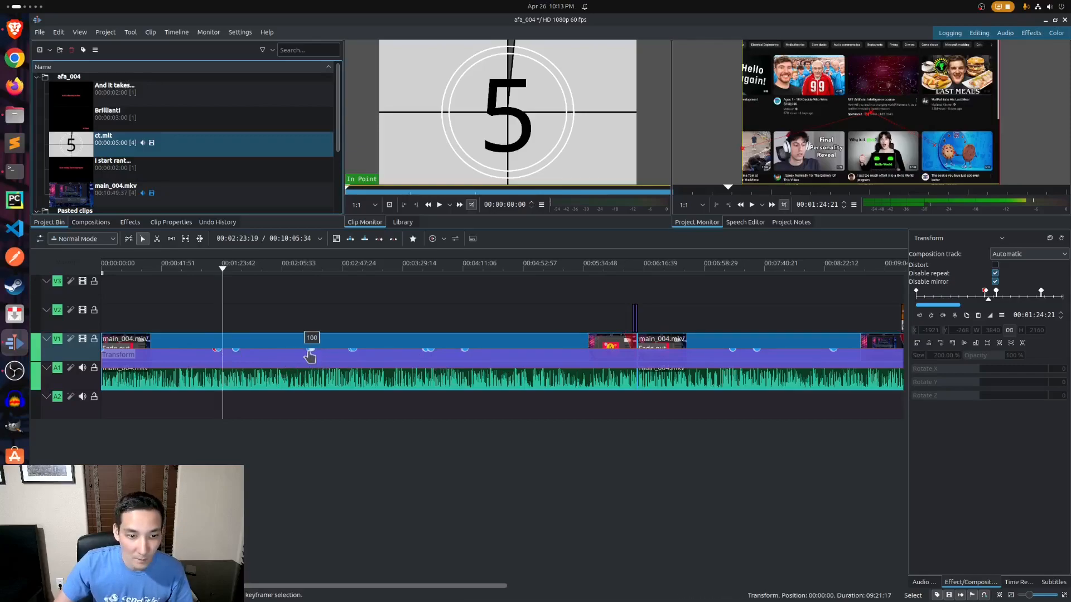
click(751, 204)
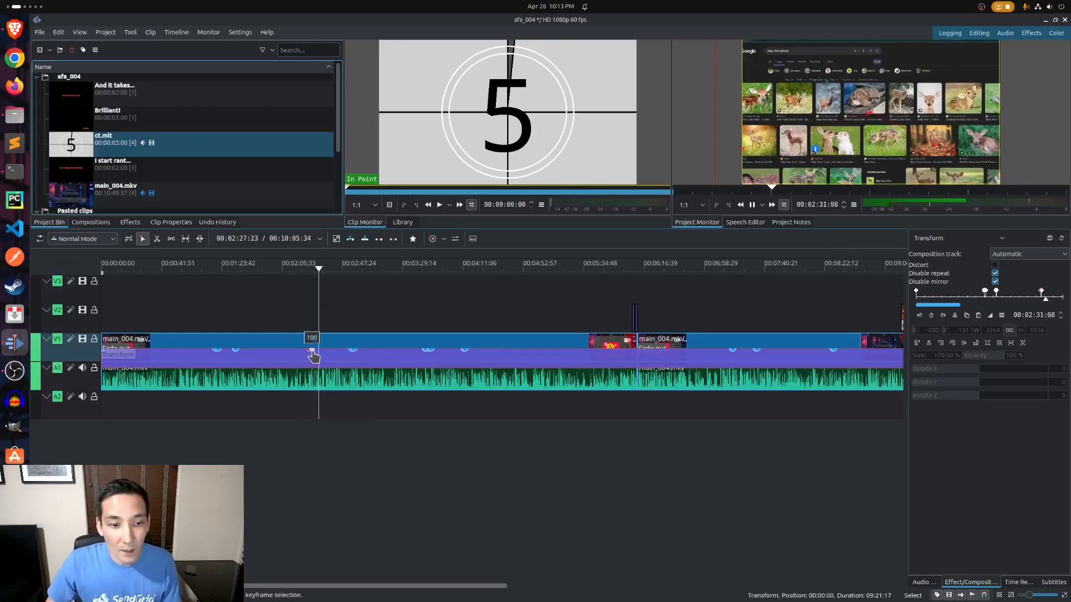
click(752, 204)
mouse_move(353, 354)
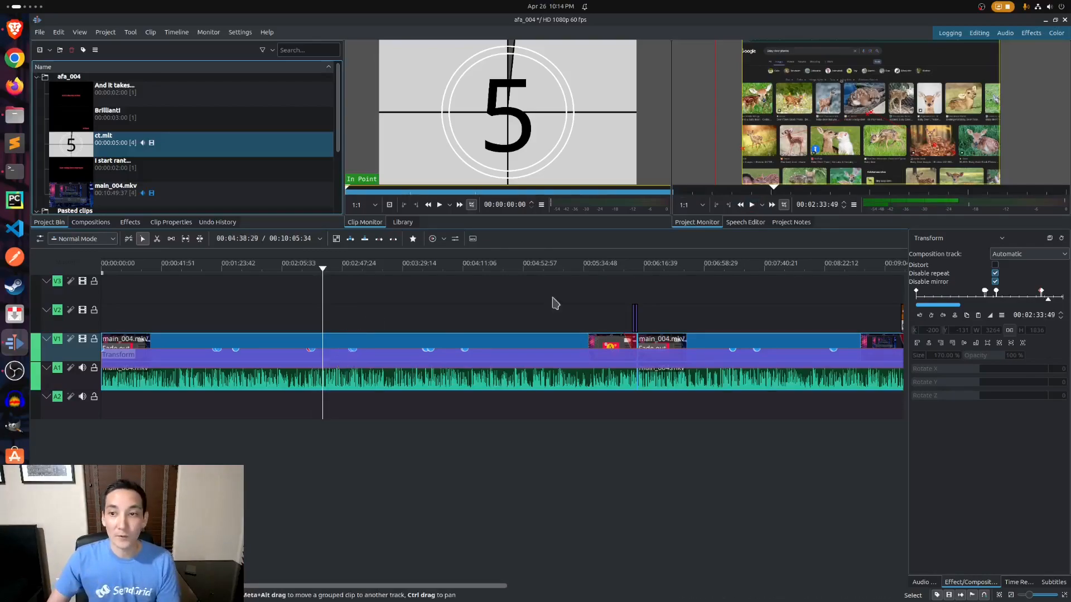
drag(326, 269, 349, 270)
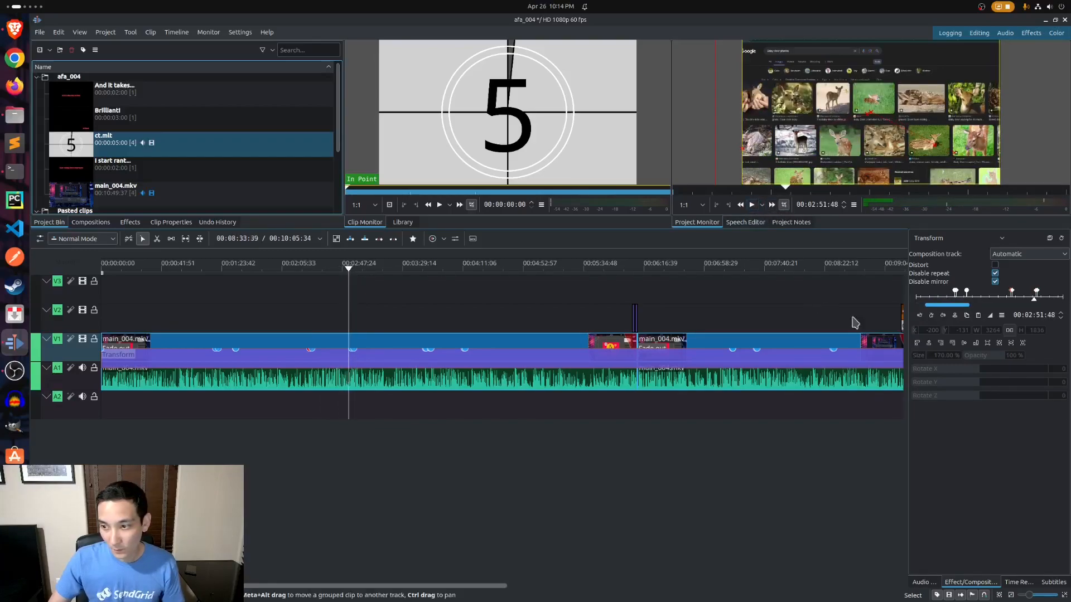
Jump to the next Transform keyframe and set its size to 170%
click(943, 316)
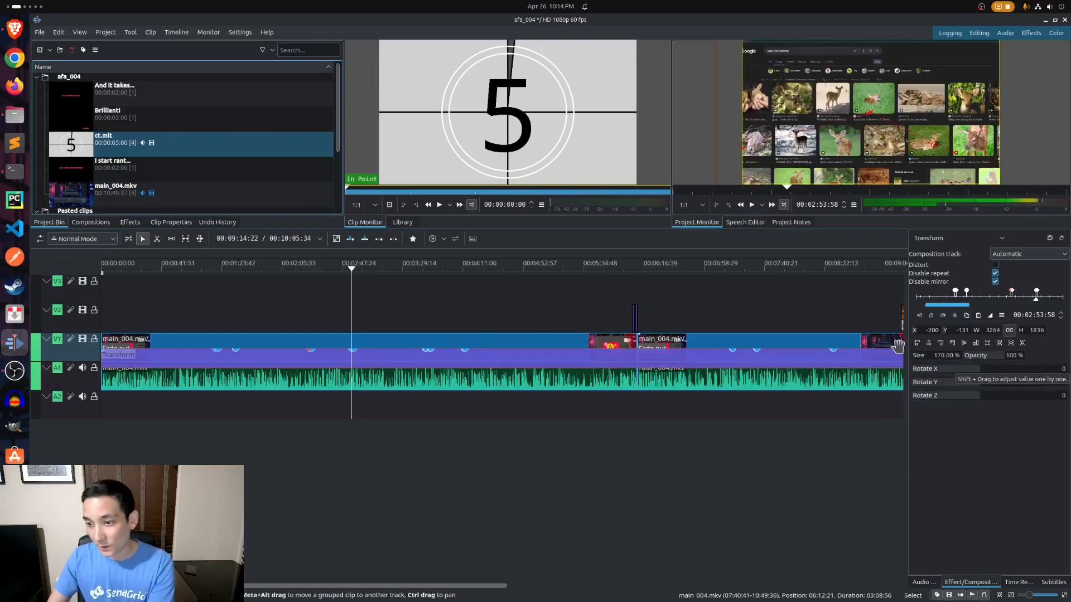
click(939, 355)
text(170)
key(Return)
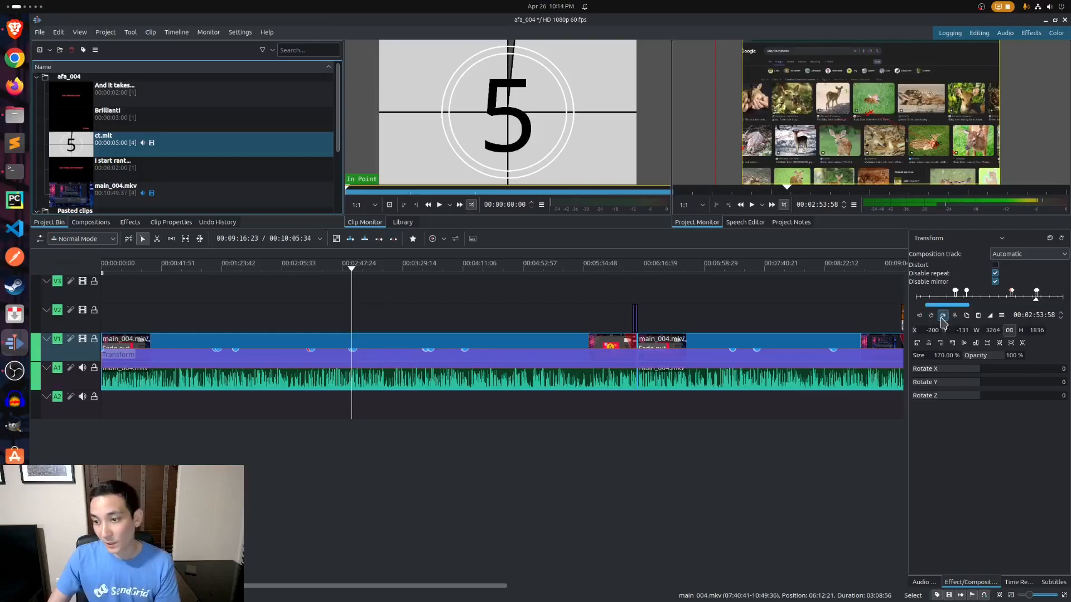
Switch between the neighbouring keyframes to compare the zoomed and unzoomed frames
click(943, 316)
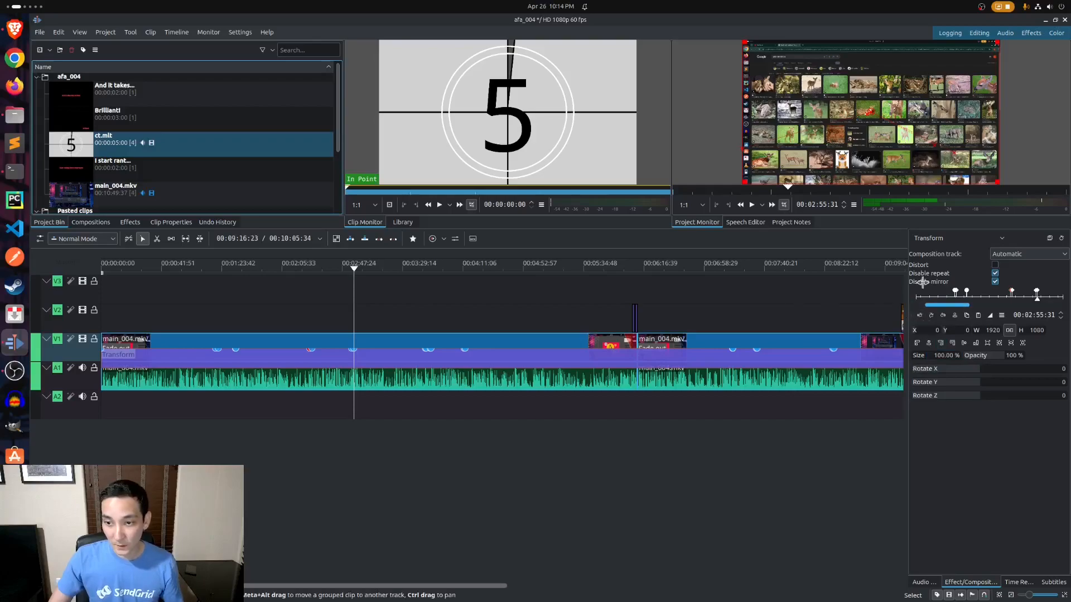
click(919, 316)
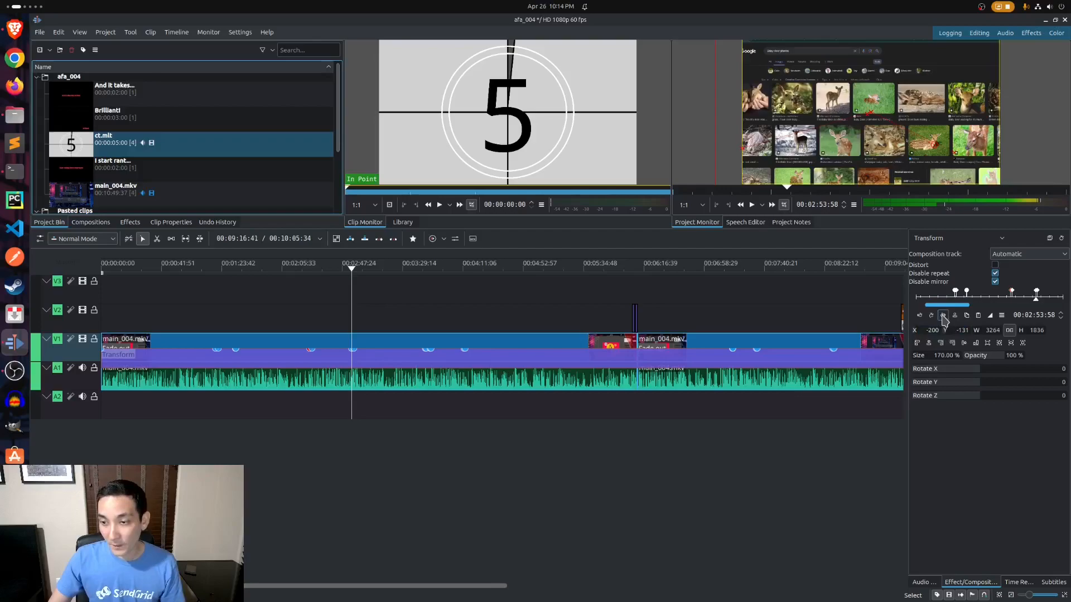
click(943, 315)
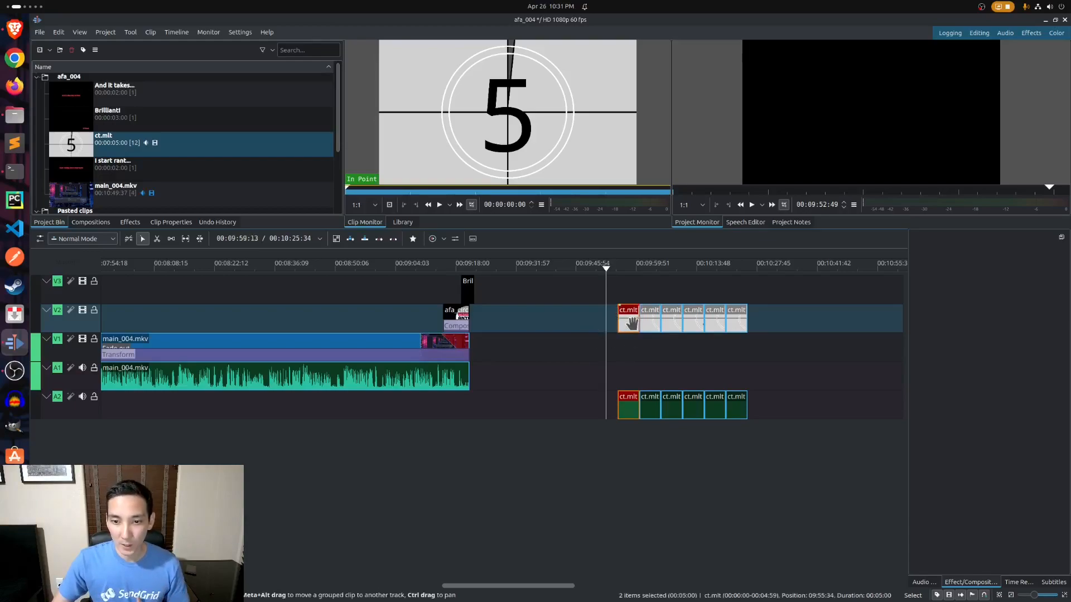
Add a Transform effect to the first countdown clip at the end of the timeline
click(650, 322)
click(674, 324)
click(696, 324)
click(714, 324)
click(737, 325)
drag(607, 269, 635, 282)
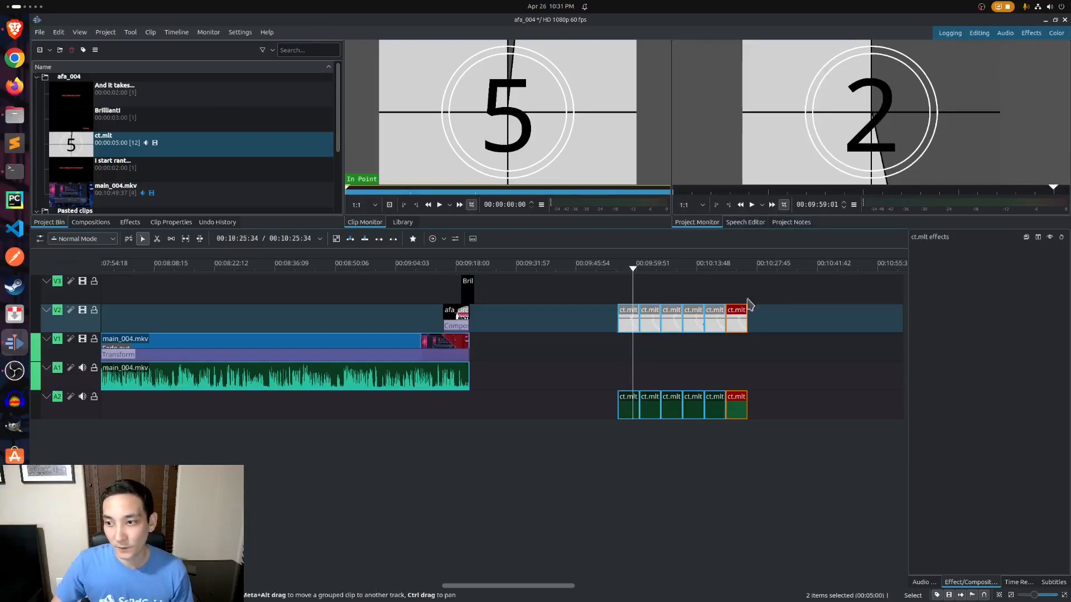
click(624, 271)
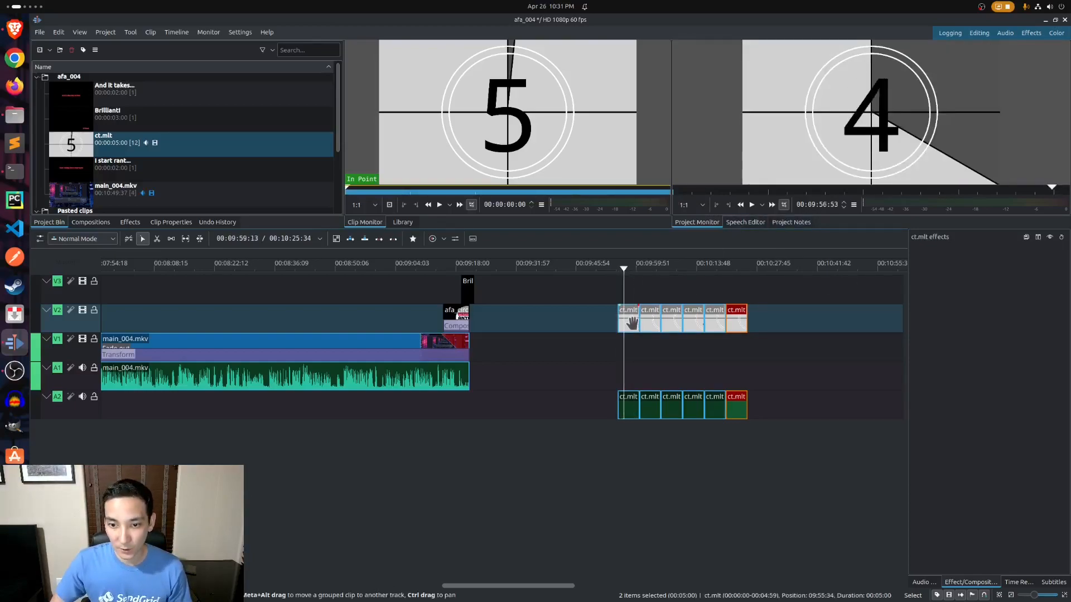
click(632, 324)
right_click(635, 325)
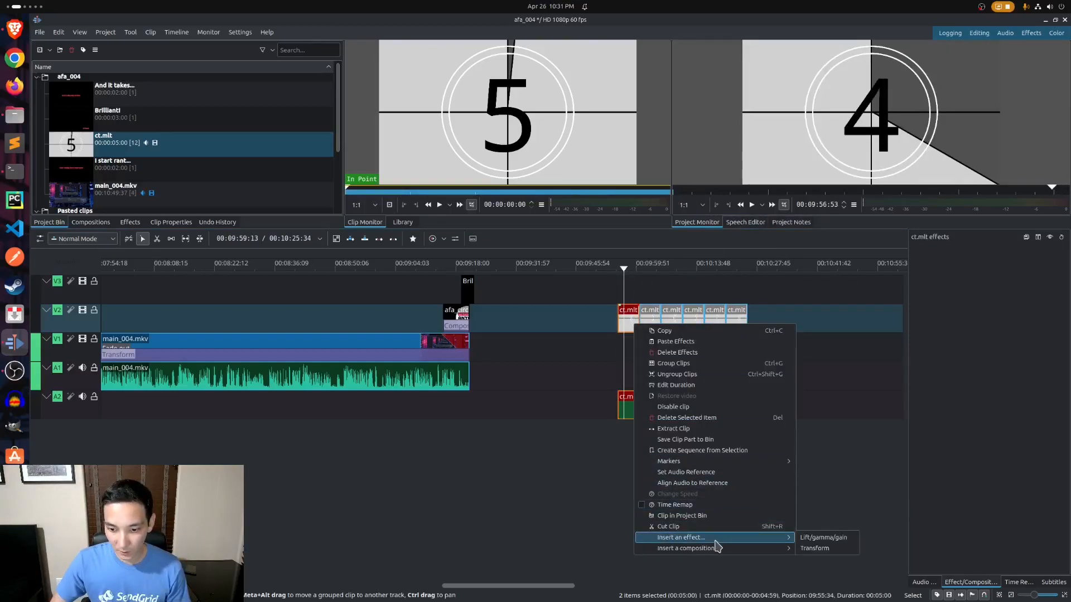
mouse_move(718, 551)
mouse_move(753, 538)
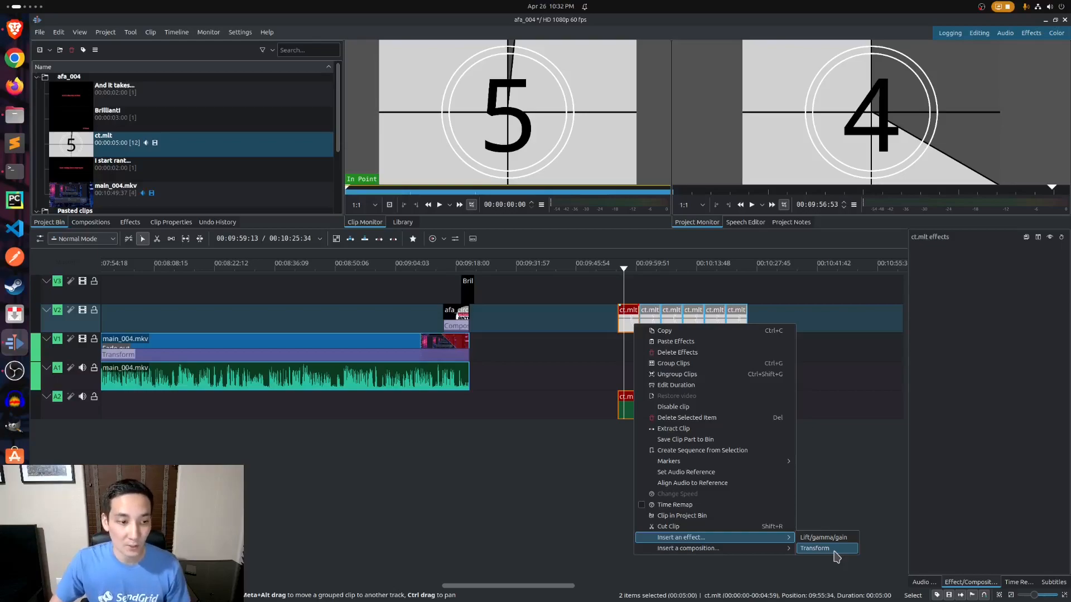
click(825, 549)
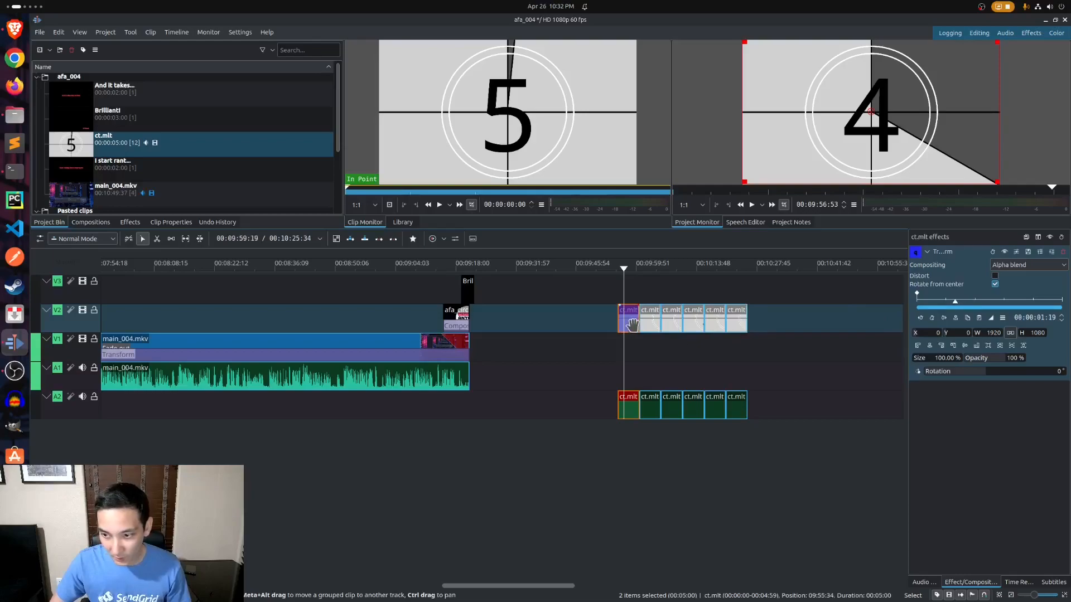
Play the countdown clip and add a Transform keyframe about 2:49 into it
scroll(636, 333, up, 2)
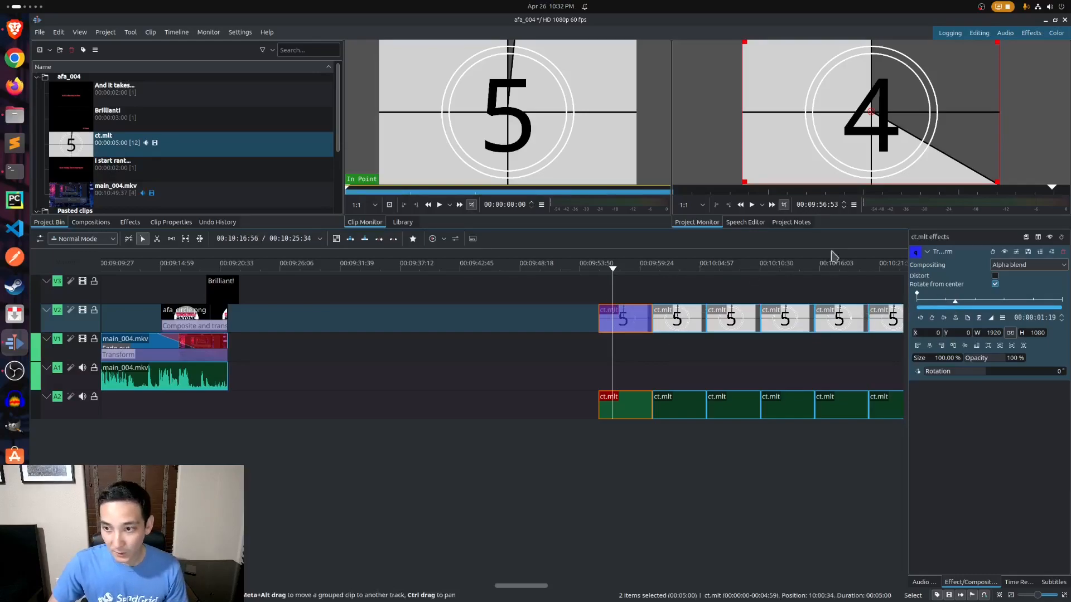
click(751, 204)
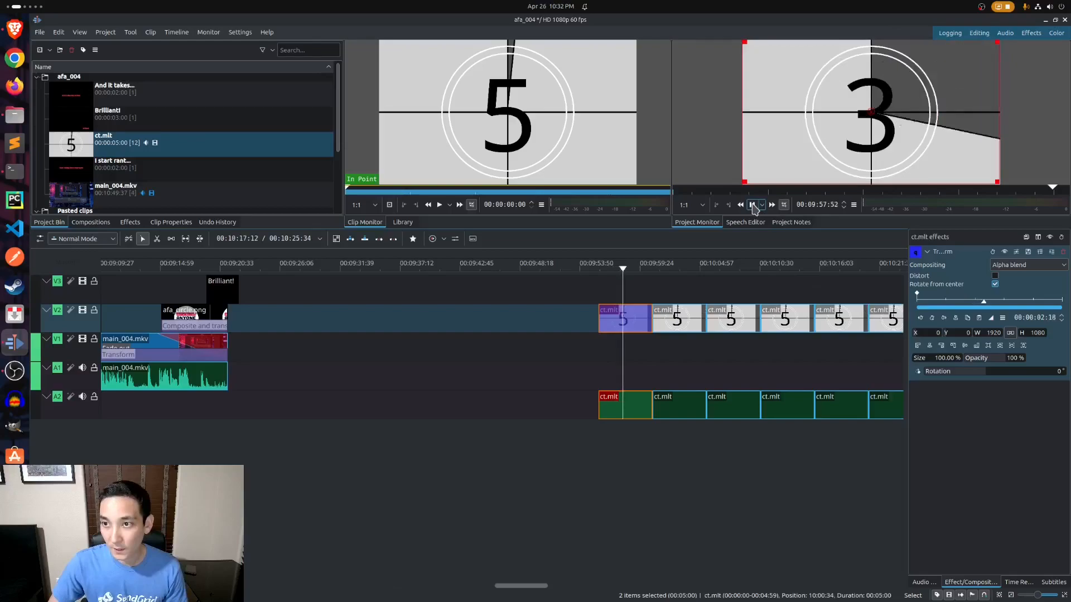
click(752, 205)
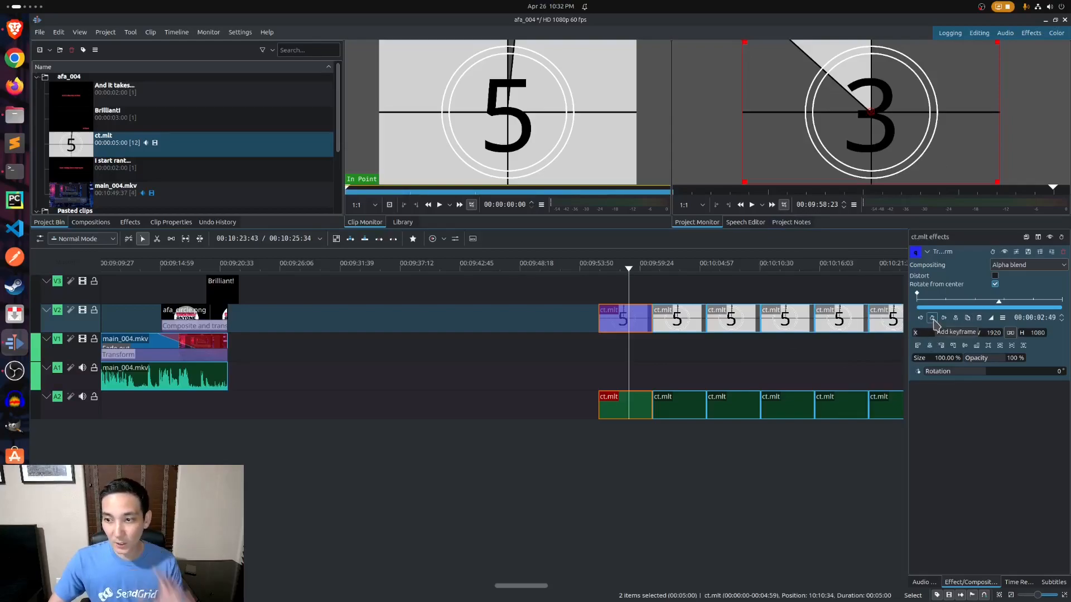
click(935, 322)
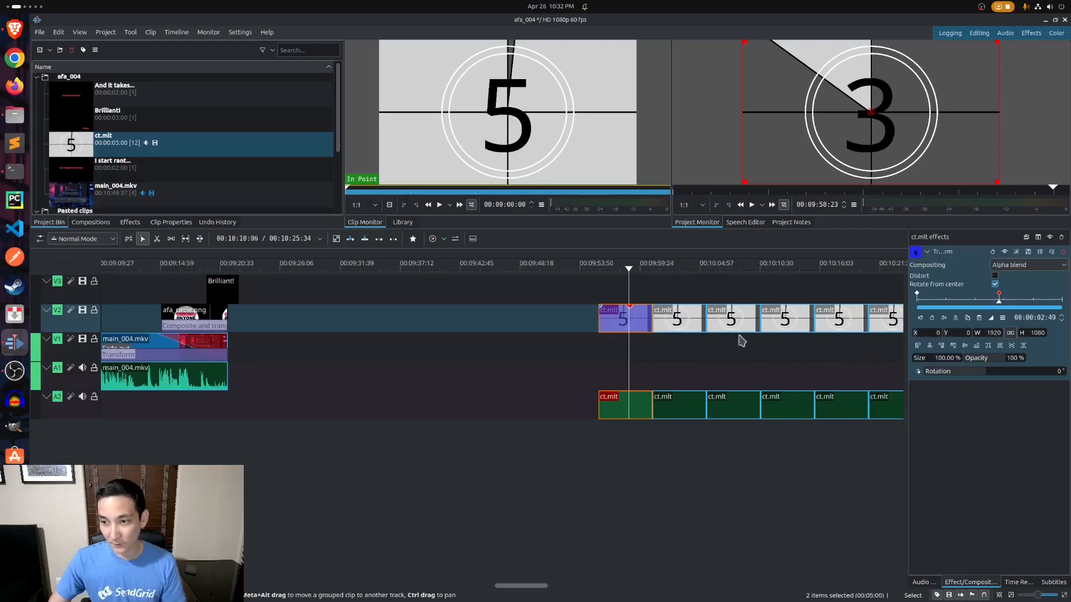
Add a second keyframe at about 3:21 into the countdown clip and set its size to 170%
click(751, 205)
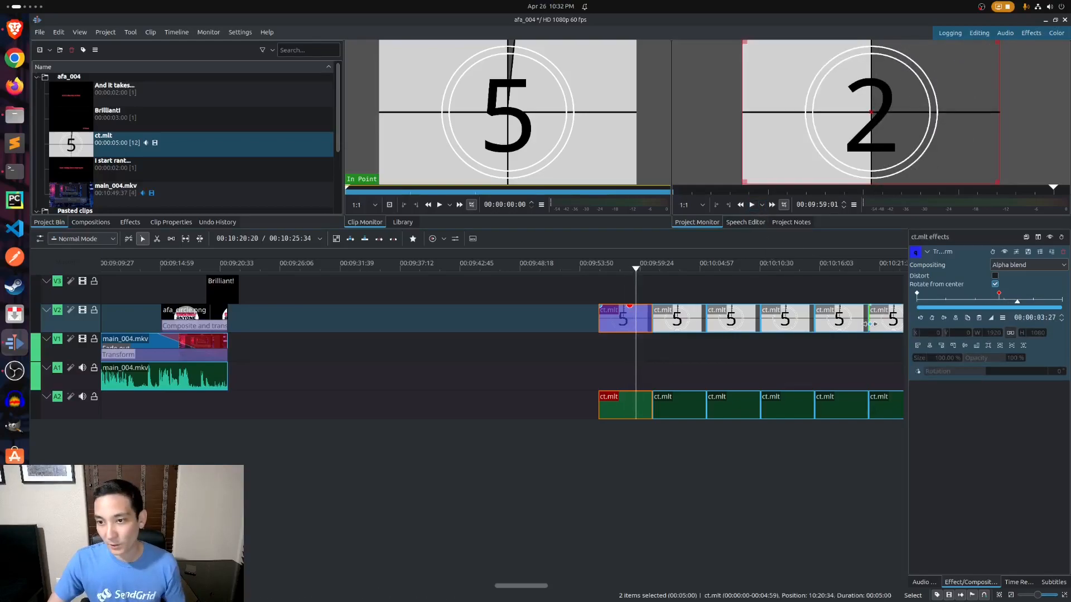
click(1017, 306)
drag(1018, 307, 1017, 307)
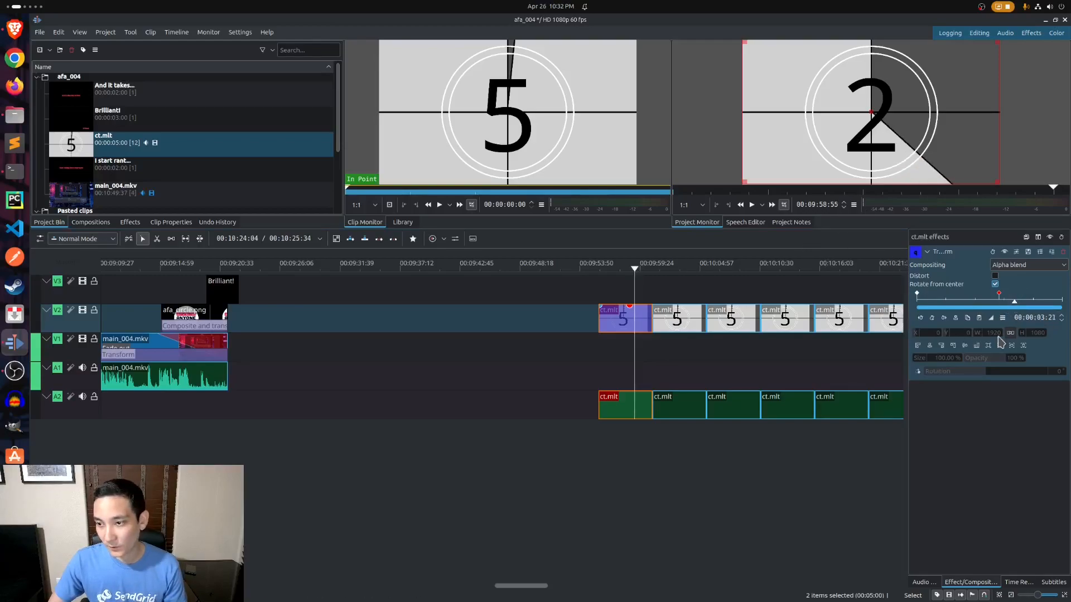
click(932, 317)
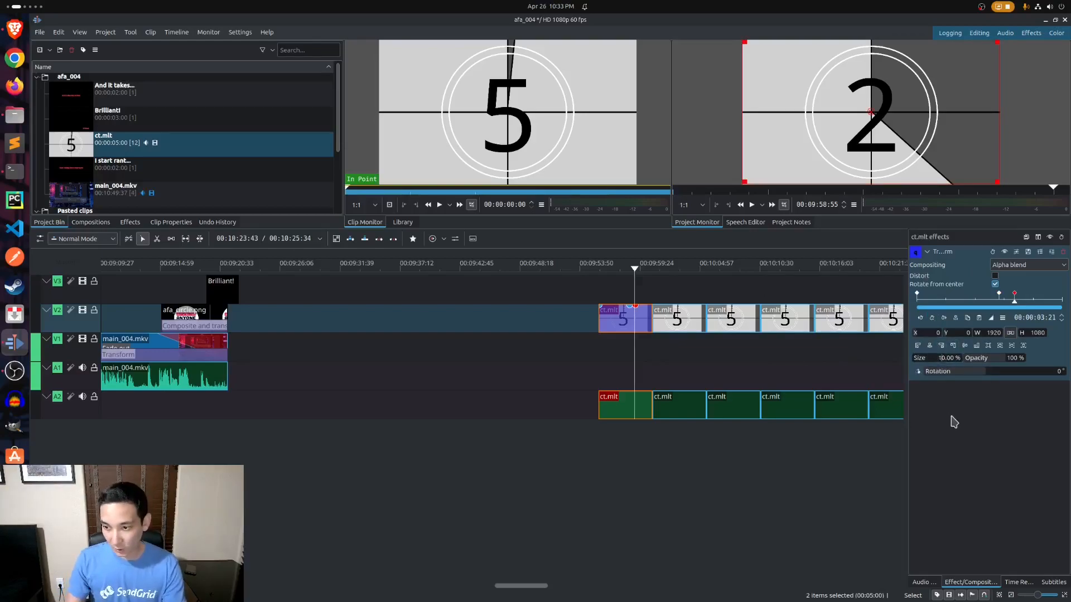
key(Return)
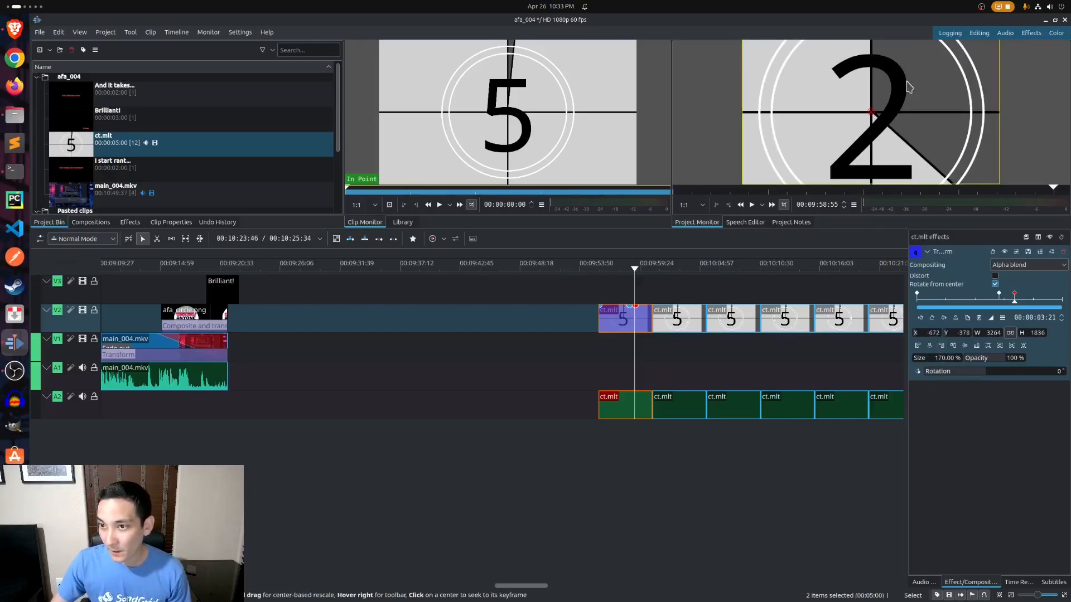
Pan the zoomed countdown frame left, setting the keyframe's X position to -1346
drag(872, 110, 767, 111)
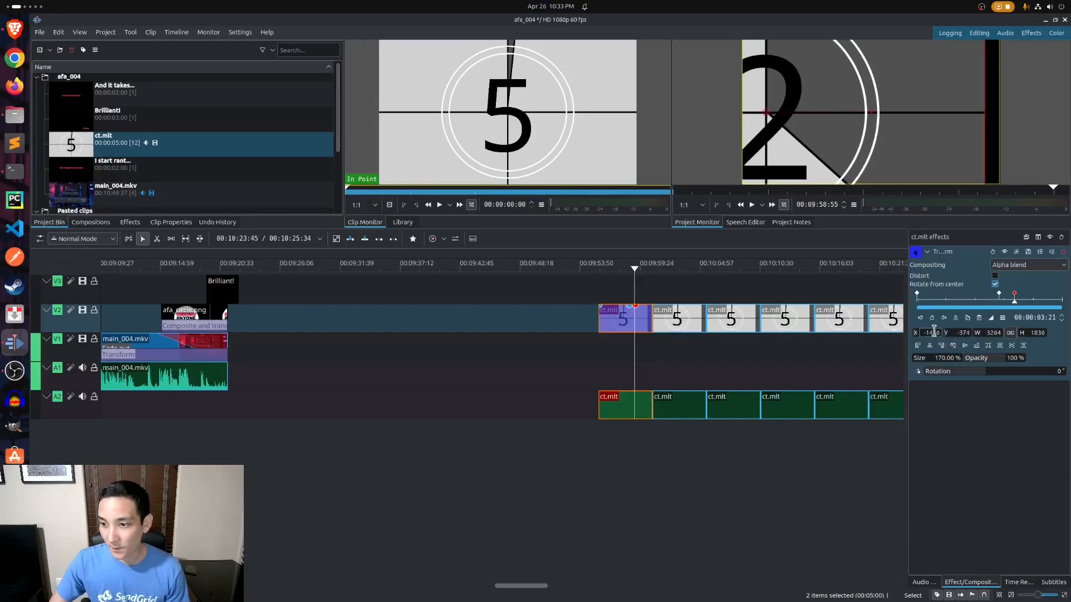
key(ctrl+a)
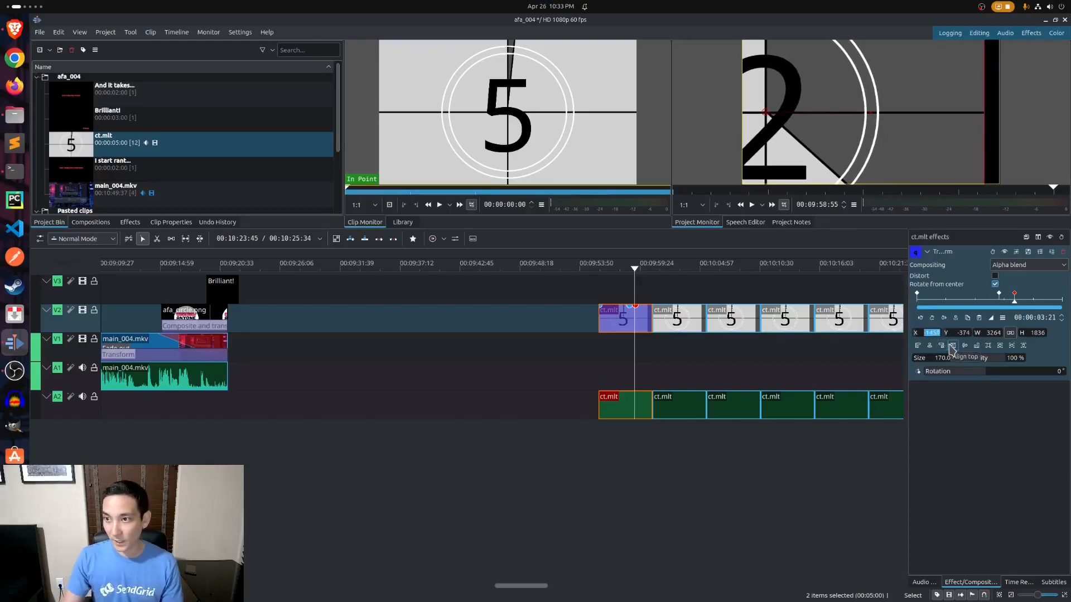
key(Down)
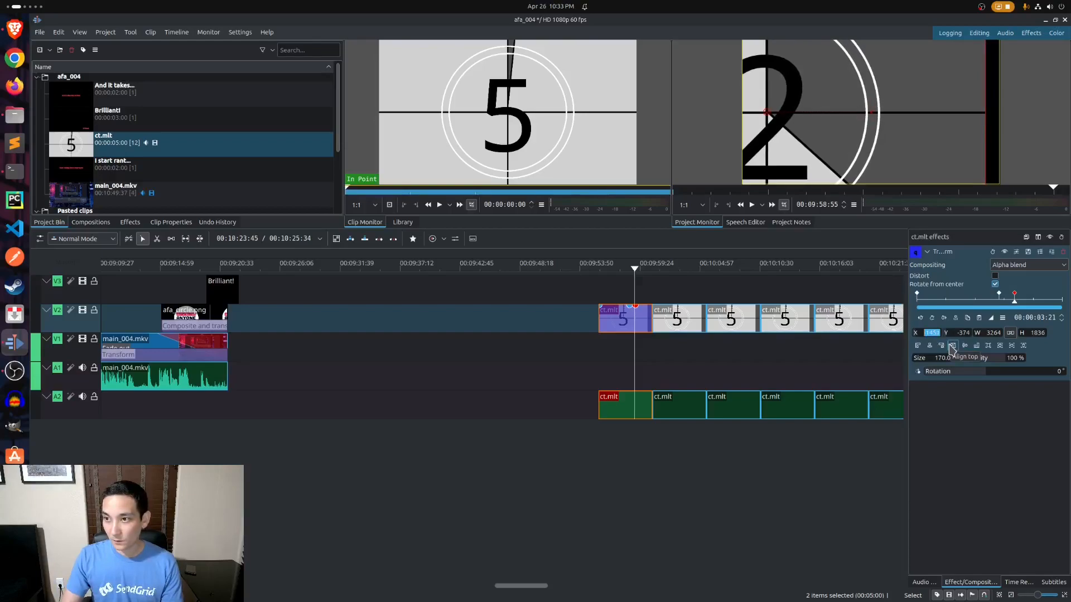
key(Up)
key(Up)
key(Up)
key(Up)
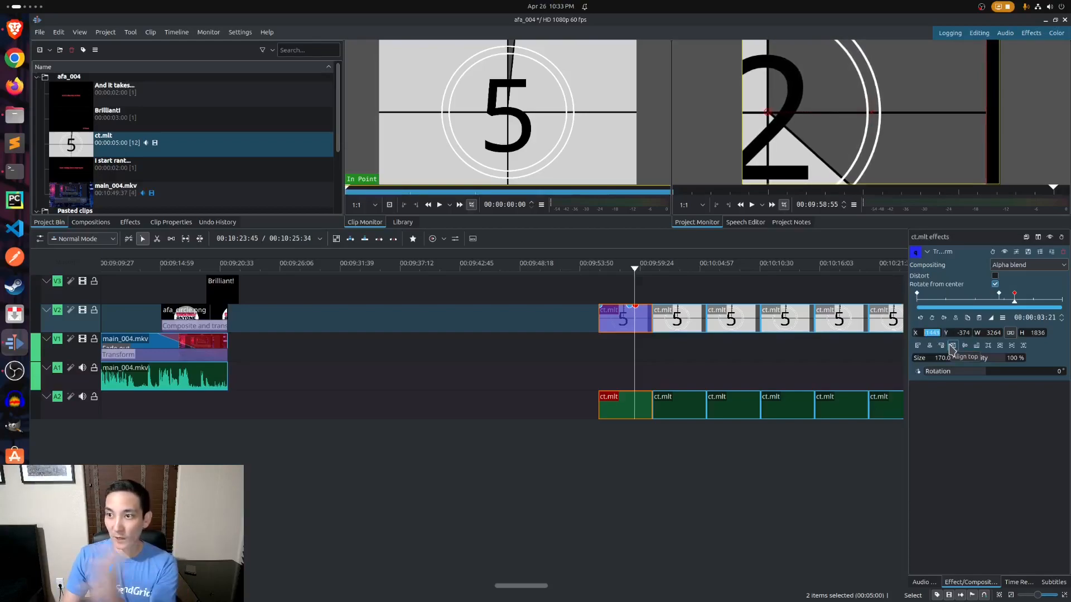
key(Up)
key(Up)
key(Up)
key(Up)
key(Up)
key(Up)
key(Up)
key(Up)
key(Up)
key(Up)
key(Up)
key(Up)
key(Up)
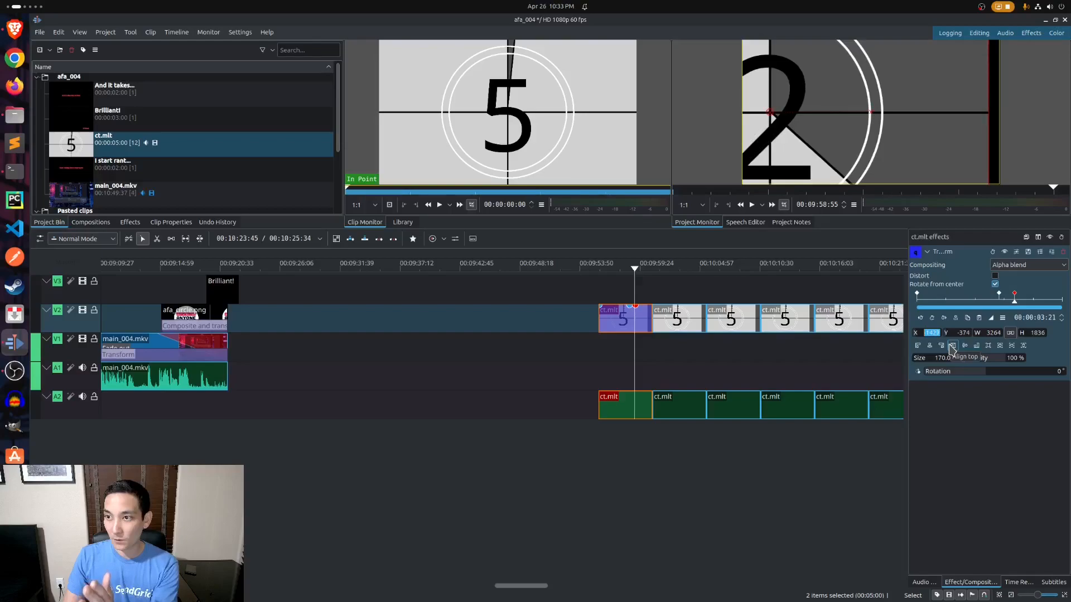
key(Up)
key(Up)
key(Up)
key(Up)
key(Up)
key(Up)
key(Up)
key(Up)
key(Up)
key(Up)
key(Up)
key(Up)
key(Up)
key(Up)
key(Up)
key(Up)
key(Up)
key(Up)
key(Up)
key(Up)
key(Up)
key(Up)
key(Up)
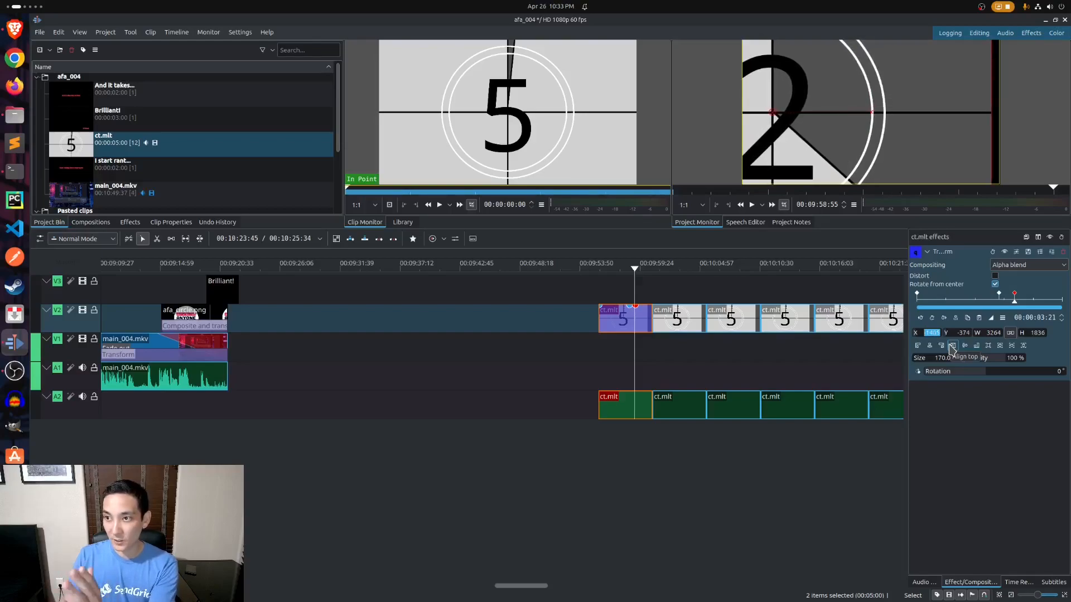
key(Up)
key(Up)
key(Up)
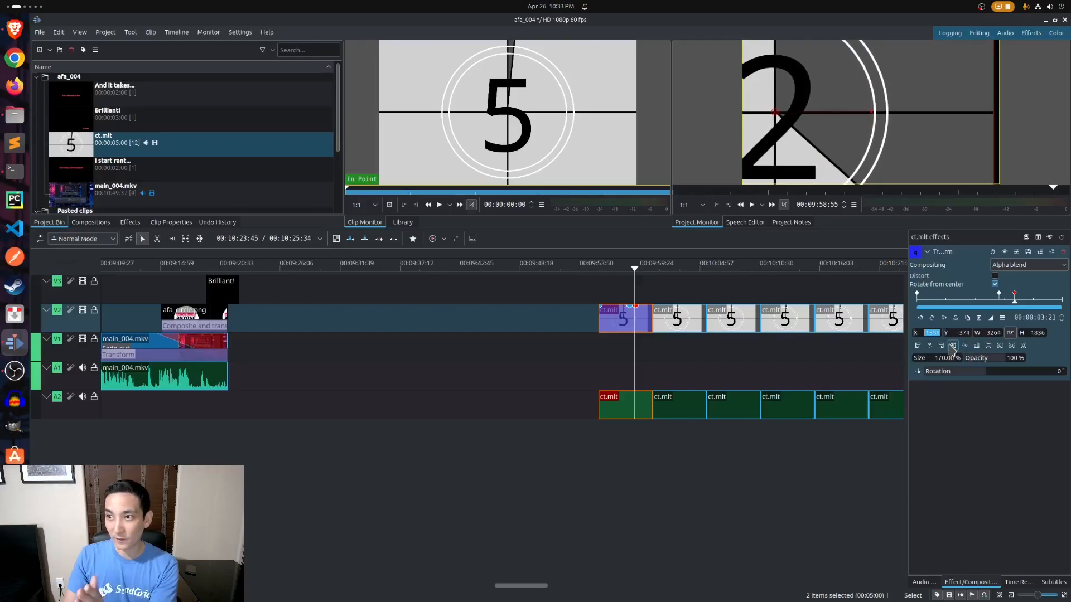
key(Up)
key(Up)
key(Up)
key(Up)
key(Up)
key(Up)
key(Up)
key(Up)
key(Up)
key(Up)
key(Up)
key(Up)
key(Up)
key(Up)
key(Up)
key(Up)
key(Up)
key(Up)
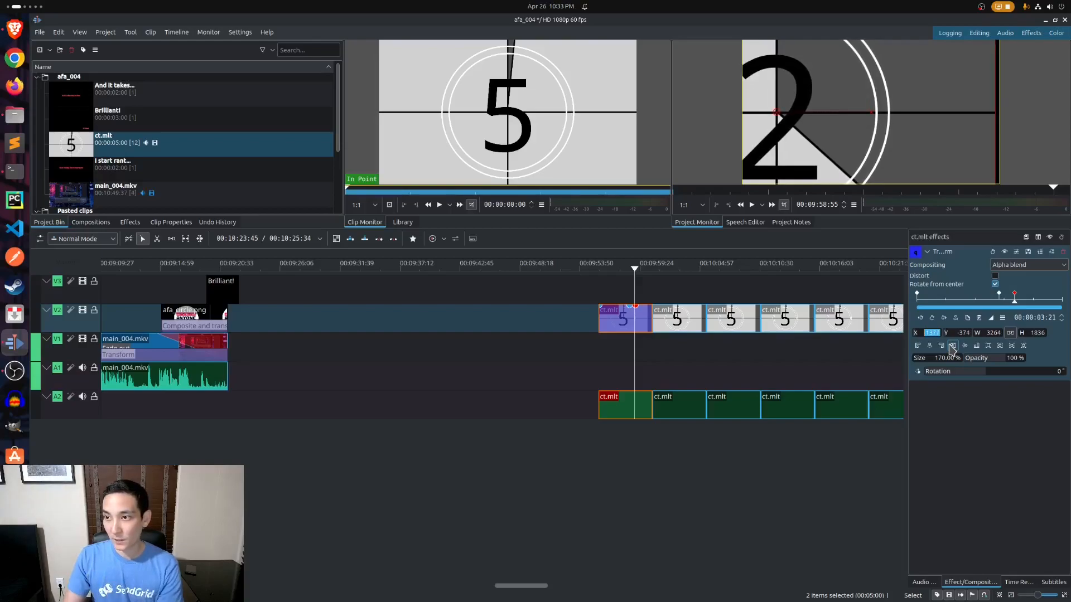
key(Up)
key(Up)
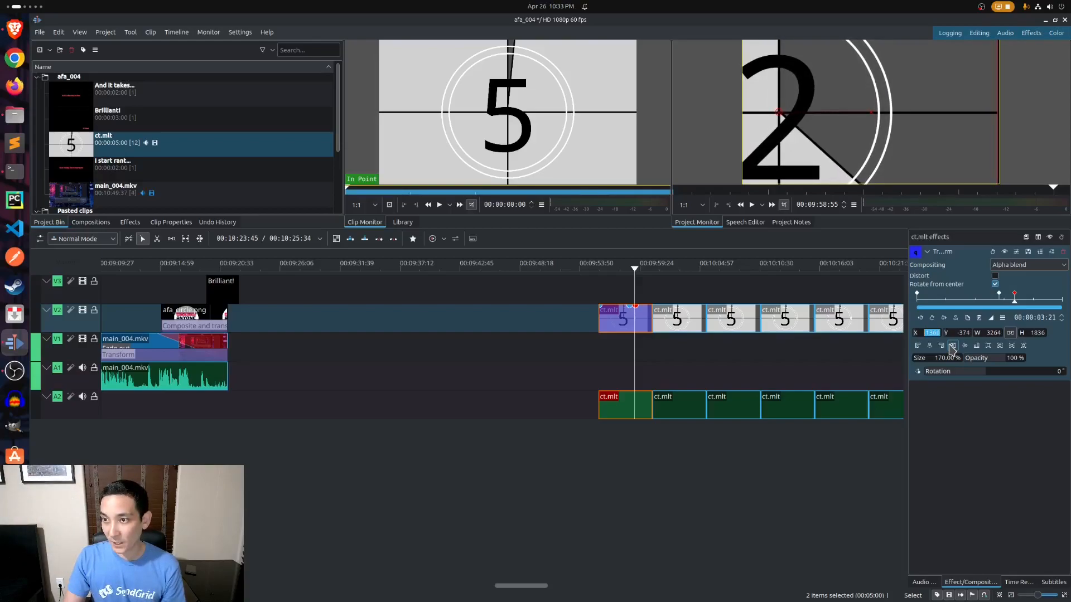
key(Up)
key(Up)
key(Up)
key(Up)
key(Up)
key(Up)
key(Up)
click(965, 333)
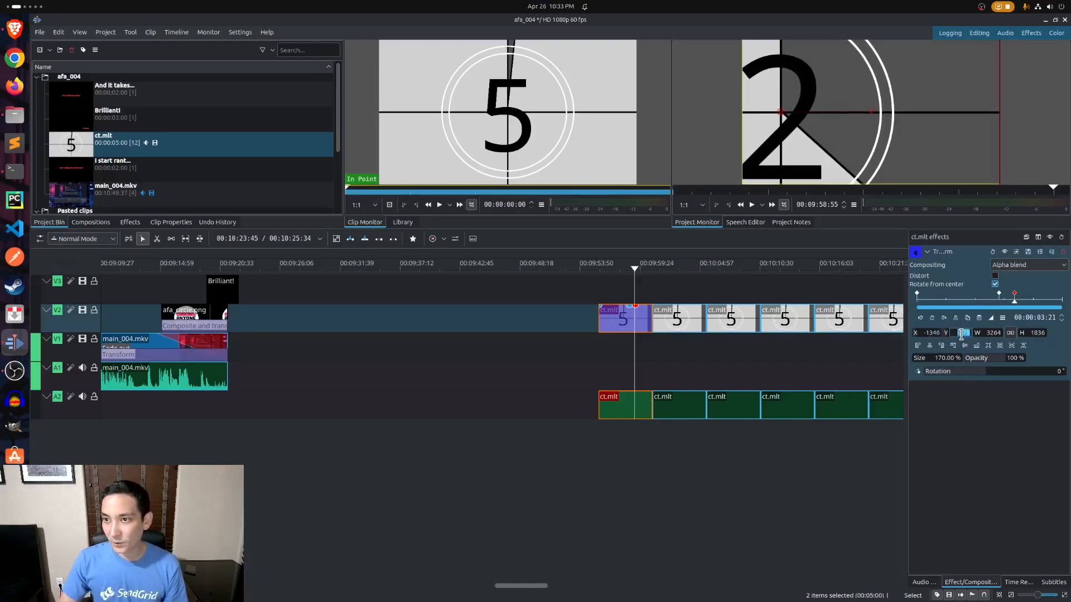
scroll(961, 334, down, 5)
scroll(961, 334, down, 6)
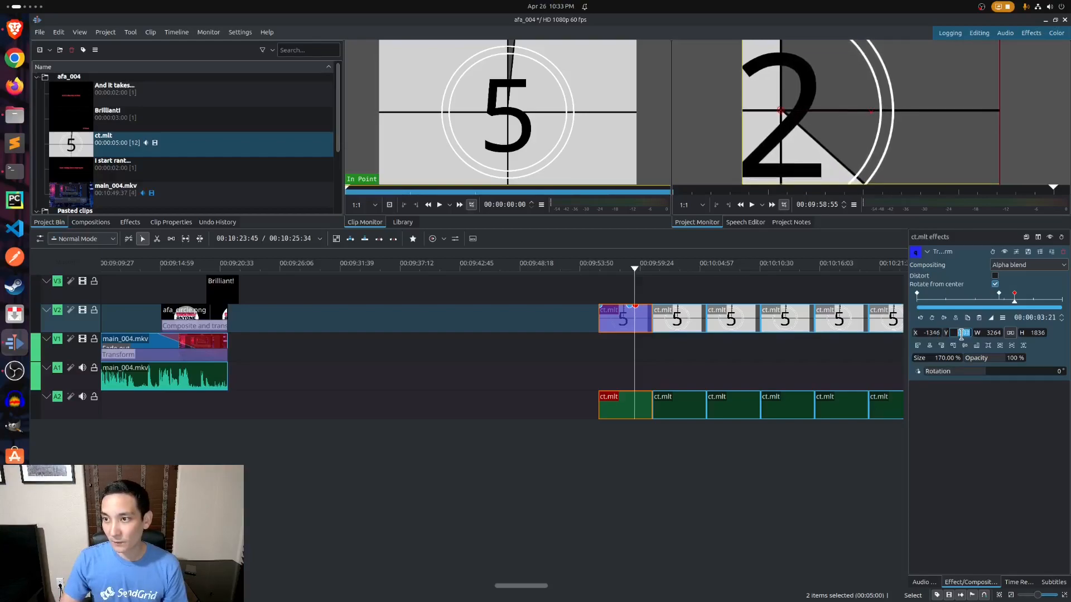
scroll(961, 334, down, 3)
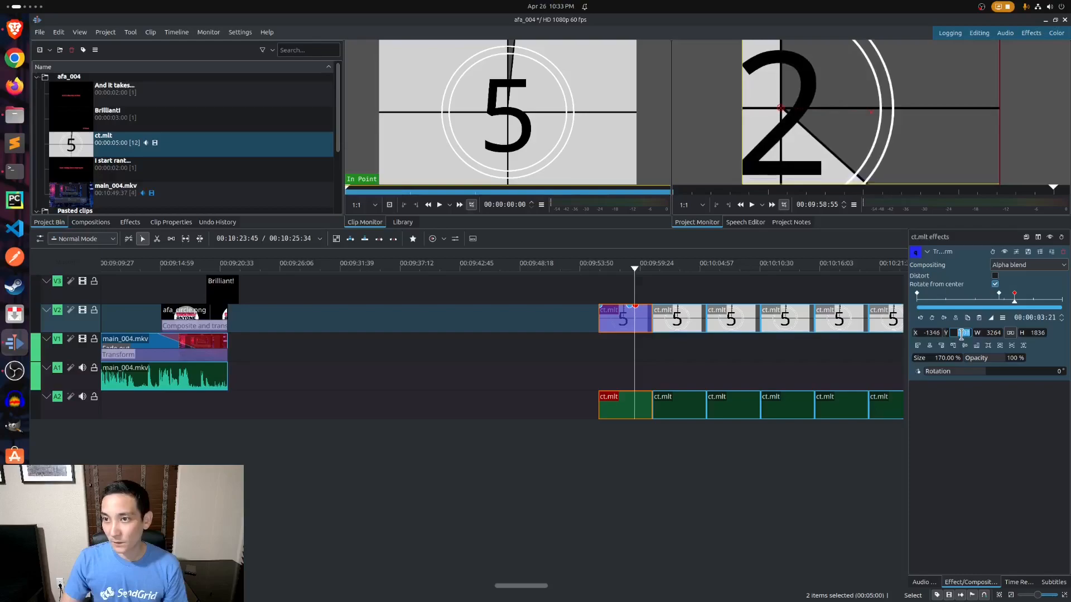
scroll(961, 334, down, 4)
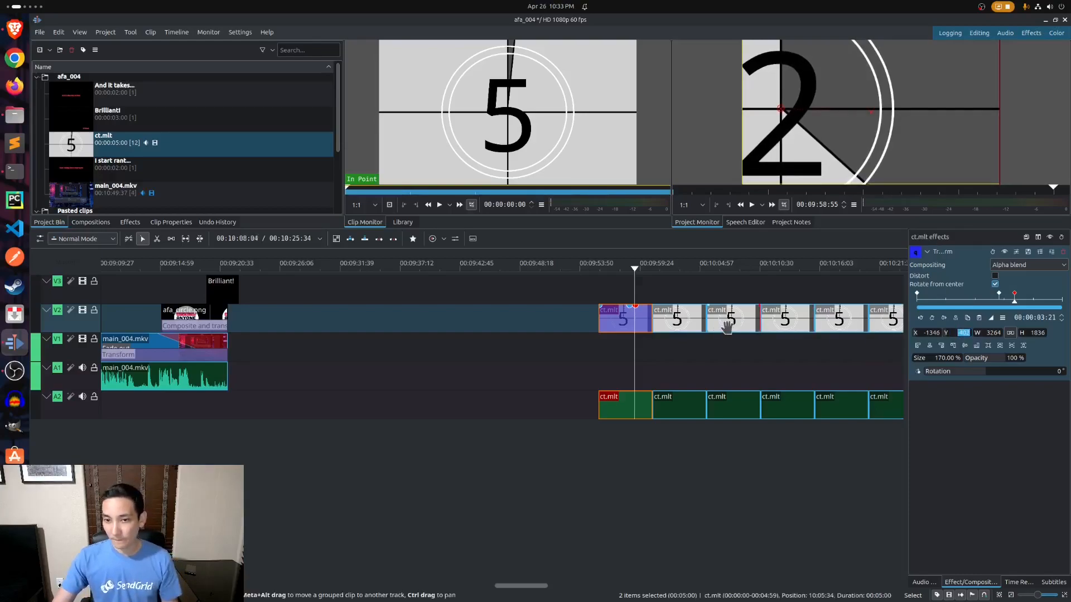
Play the countdown zoom from the clip start and return to the first keyframe
drag(635, 271, 624, 271)
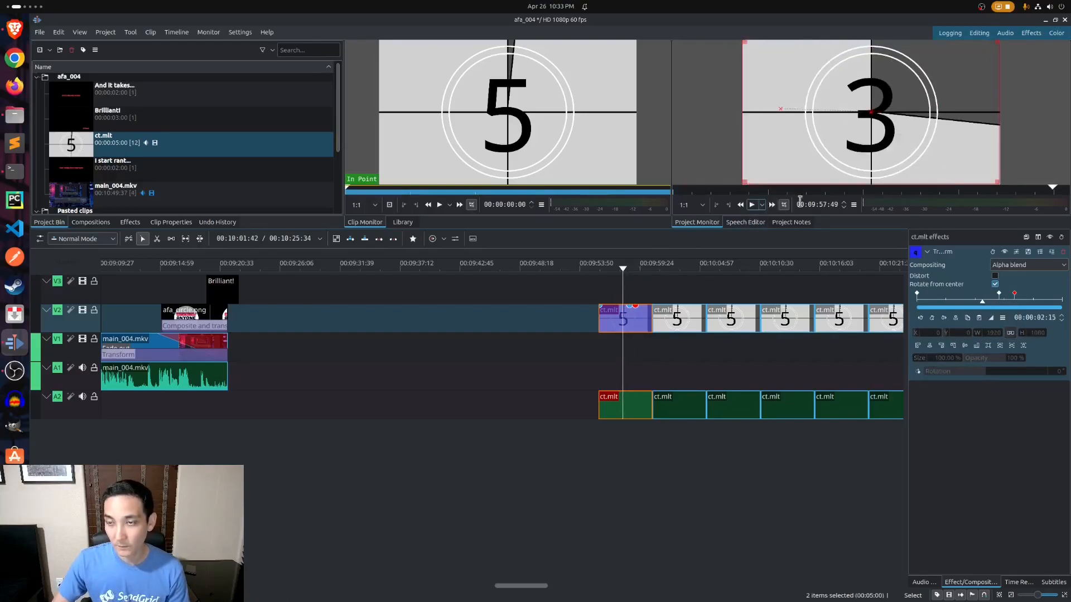
click(751, 205)
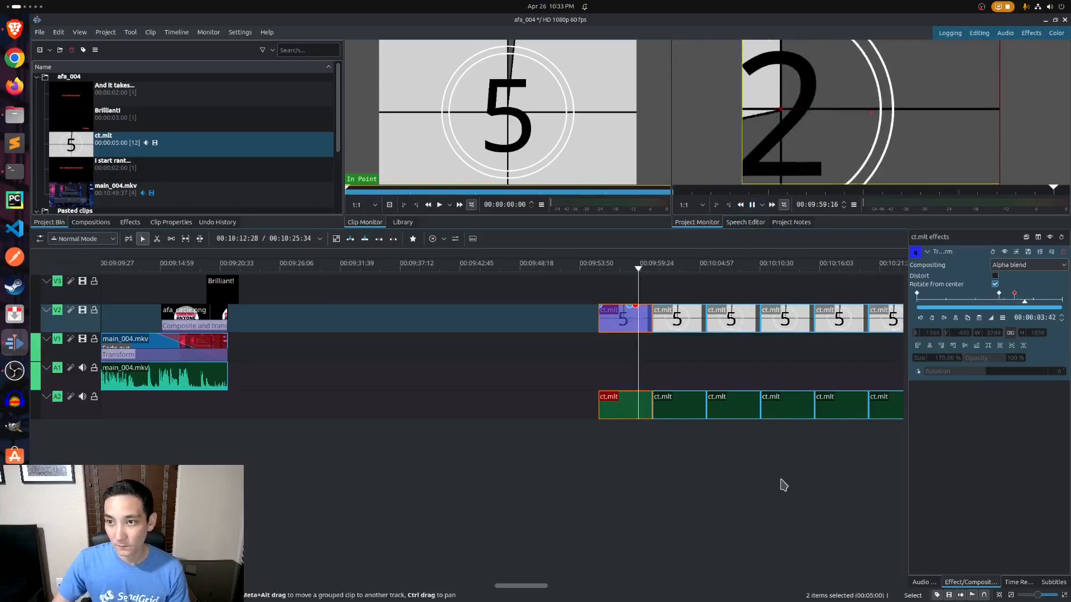
drag(630, 271, 626, 279)
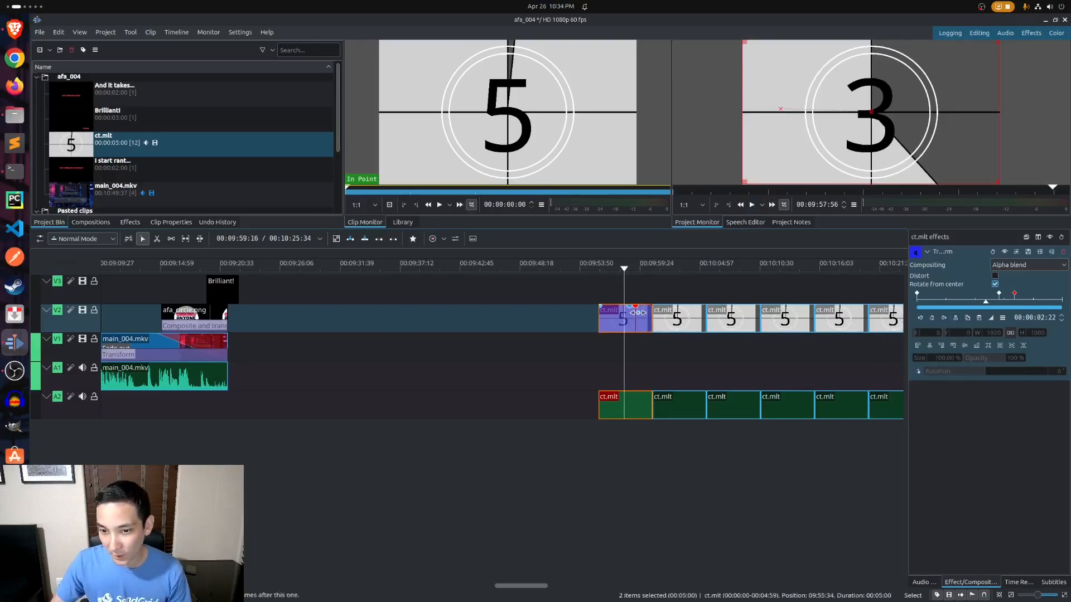
click(631, 308)
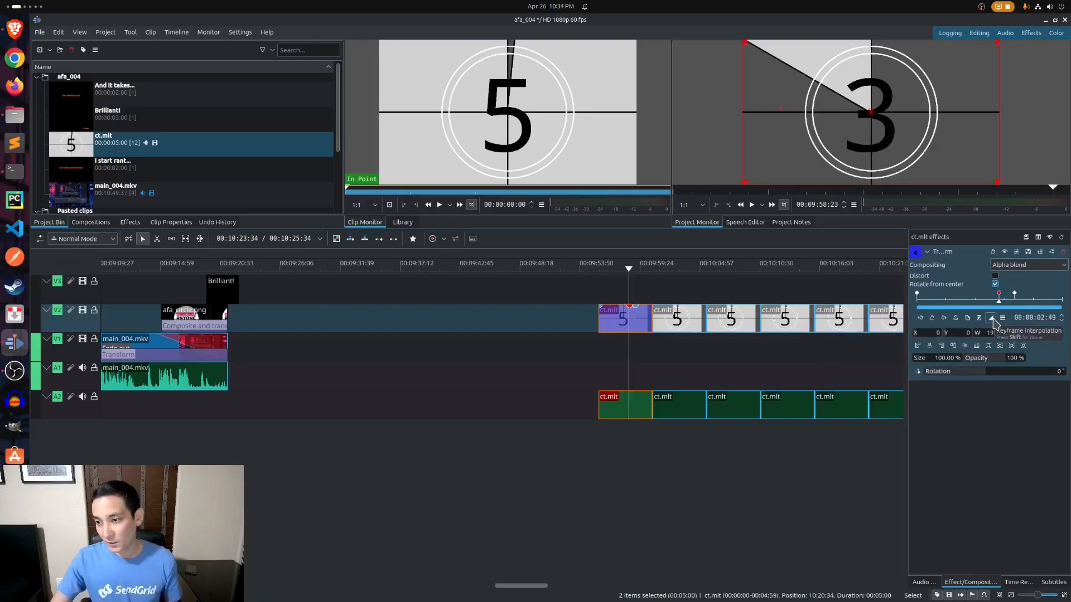
Set the interpolation of both countdown keyframes, at about 2:49 and 3:21, to Smooth
click(992, 318)
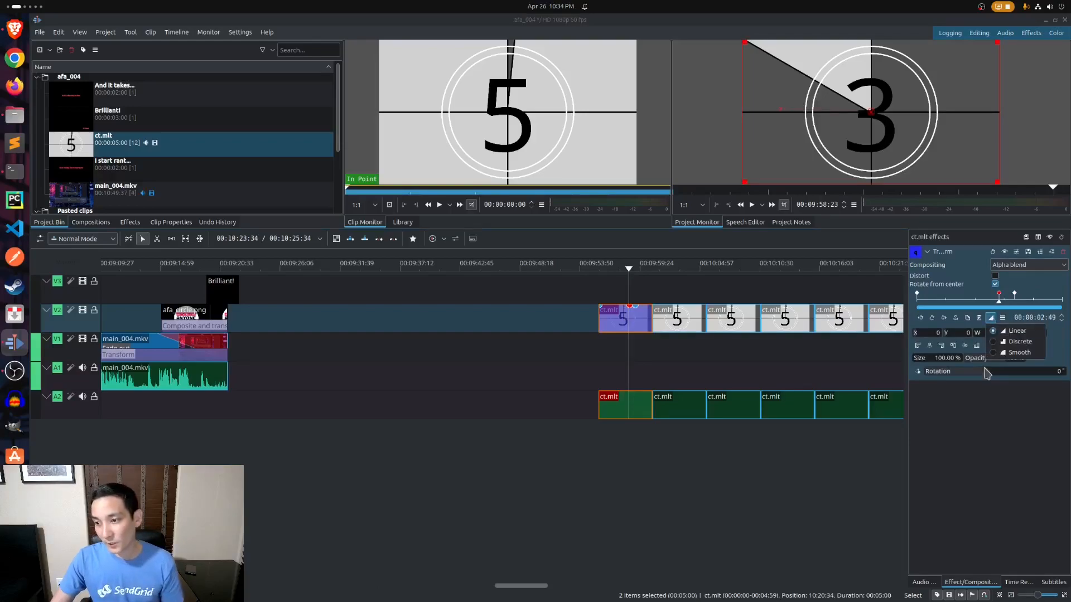
click(1015, 353)
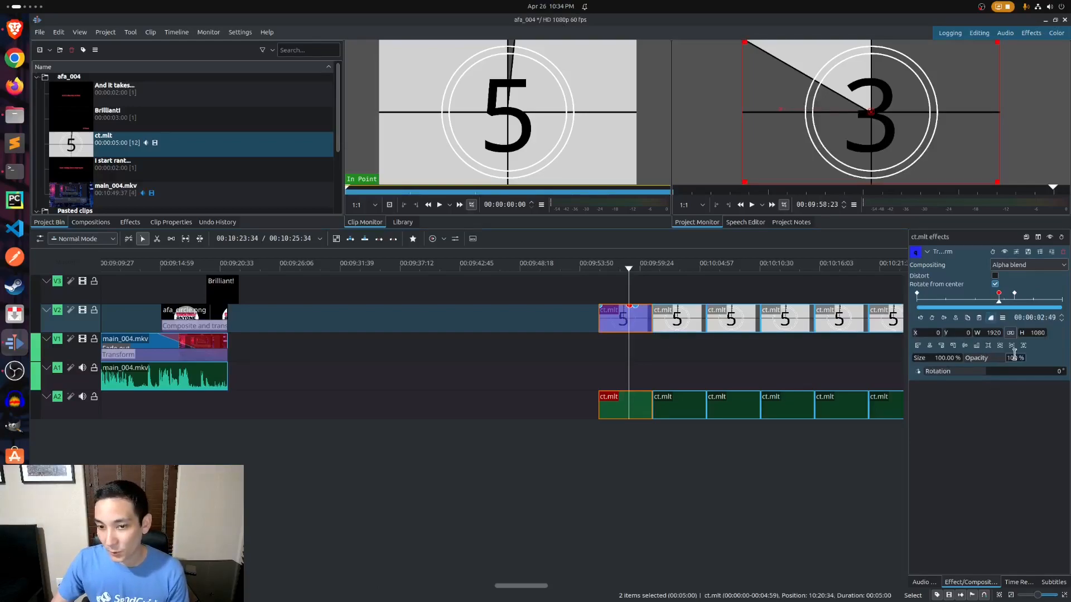
click(635, 293)
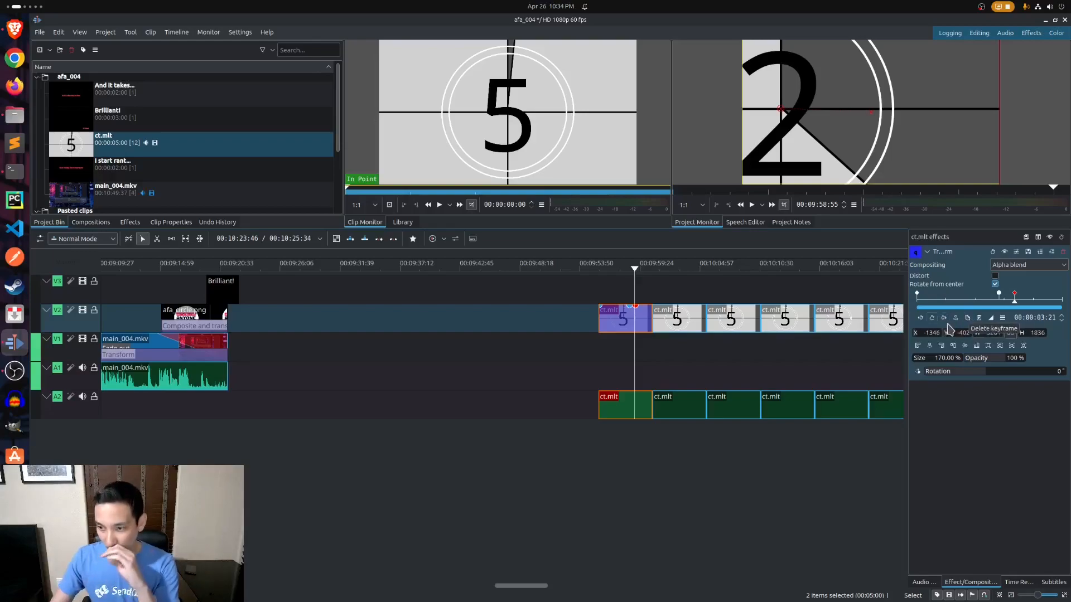
click(991, 320)
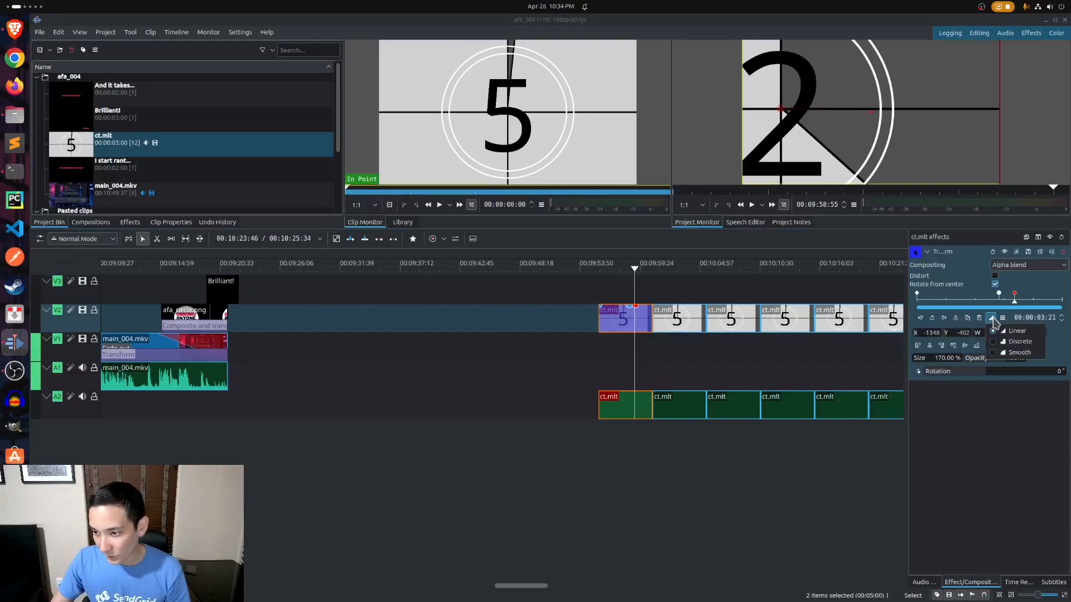
click(999, 352)
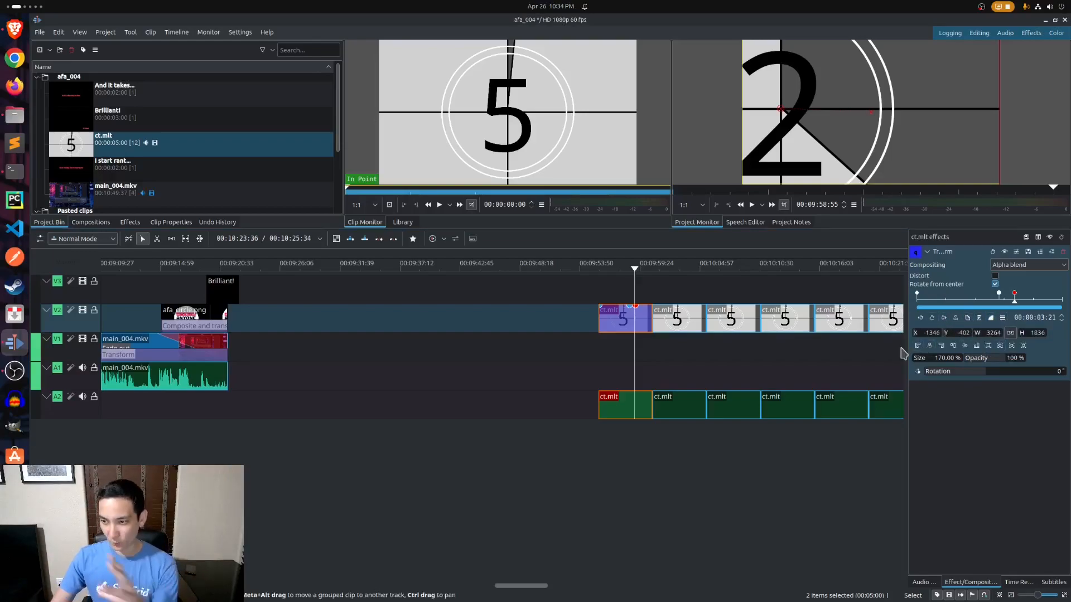
Play the countdown clip from its start to review the smoothed zoom
drag(636, 272, 626, 269)
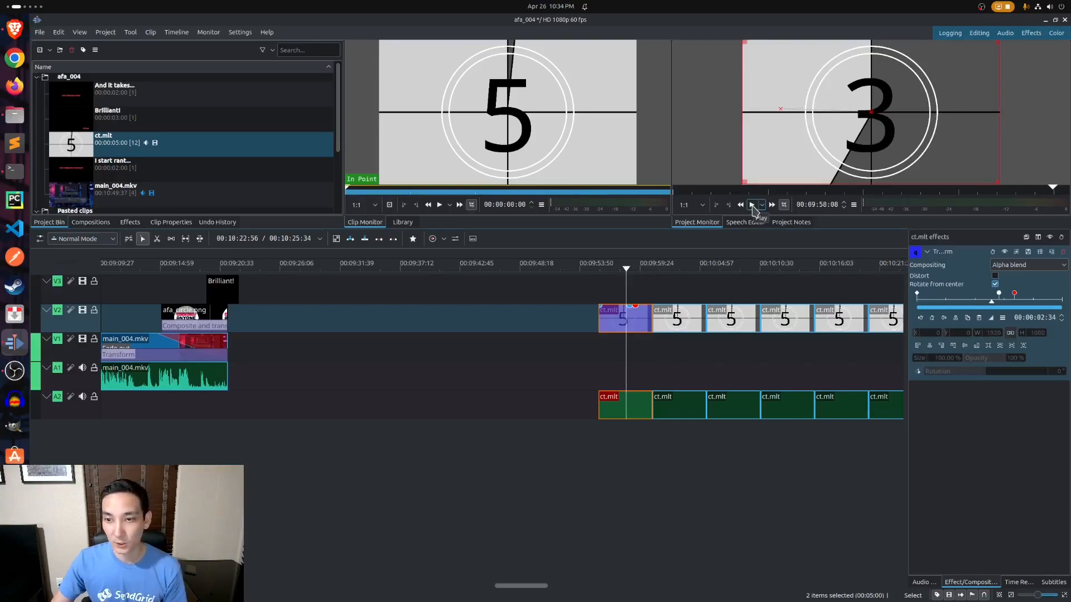
click(752, 207)
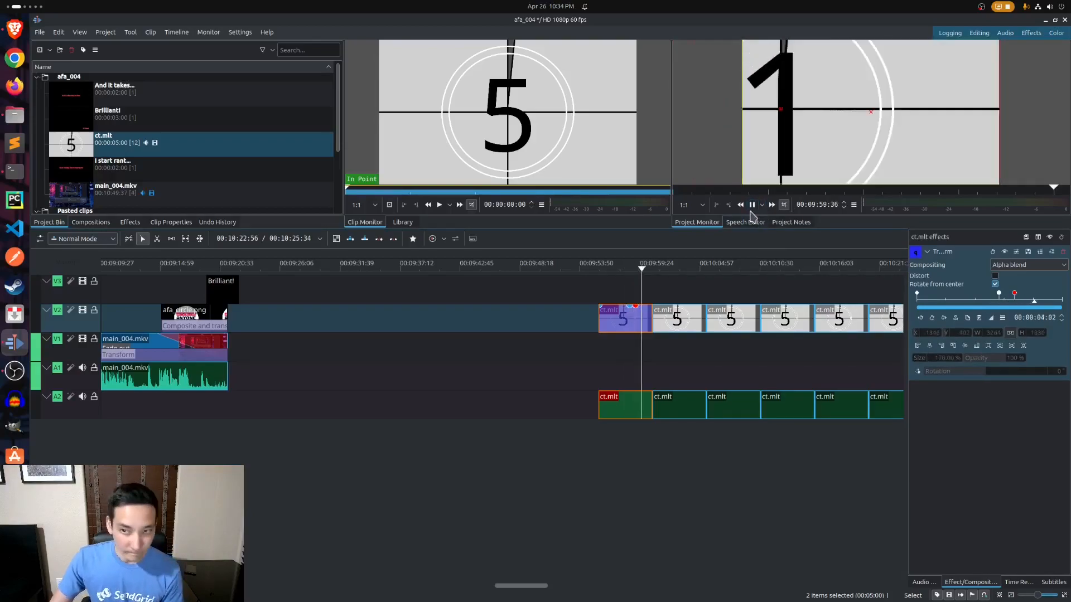
click(752, 206)
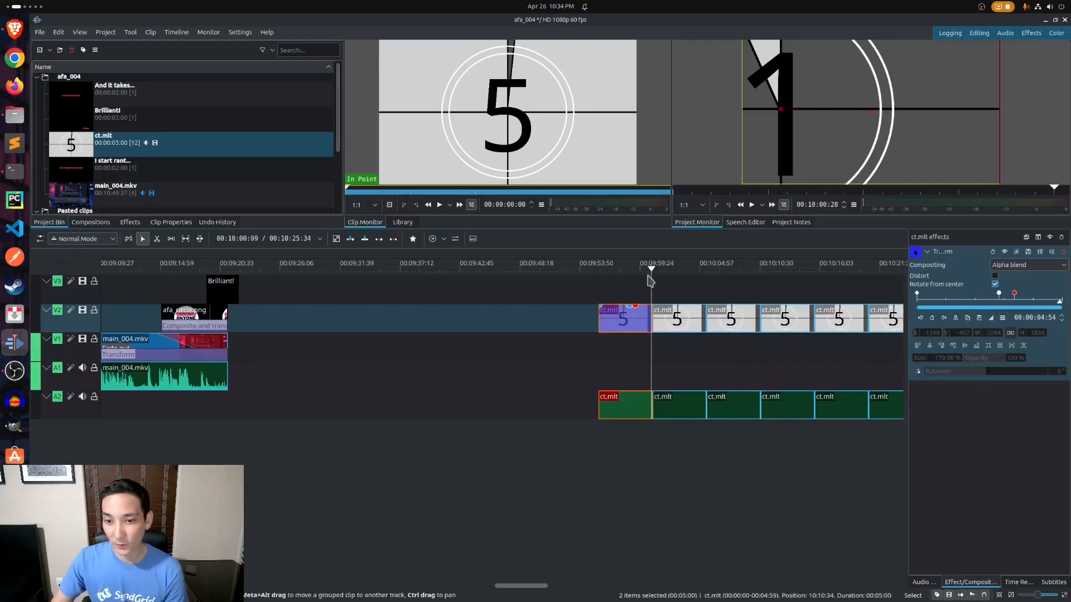
Add a Transform keyframe at about 3:55 into the countdown clip
drag(654, 272, 642, 272)
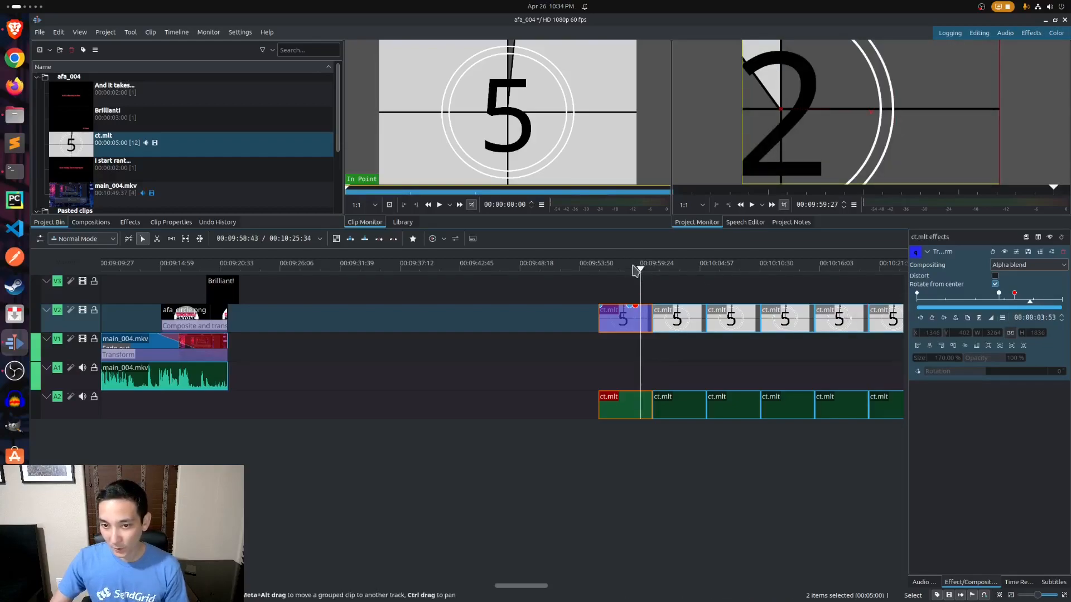
drag(641, 271, 641, 272)
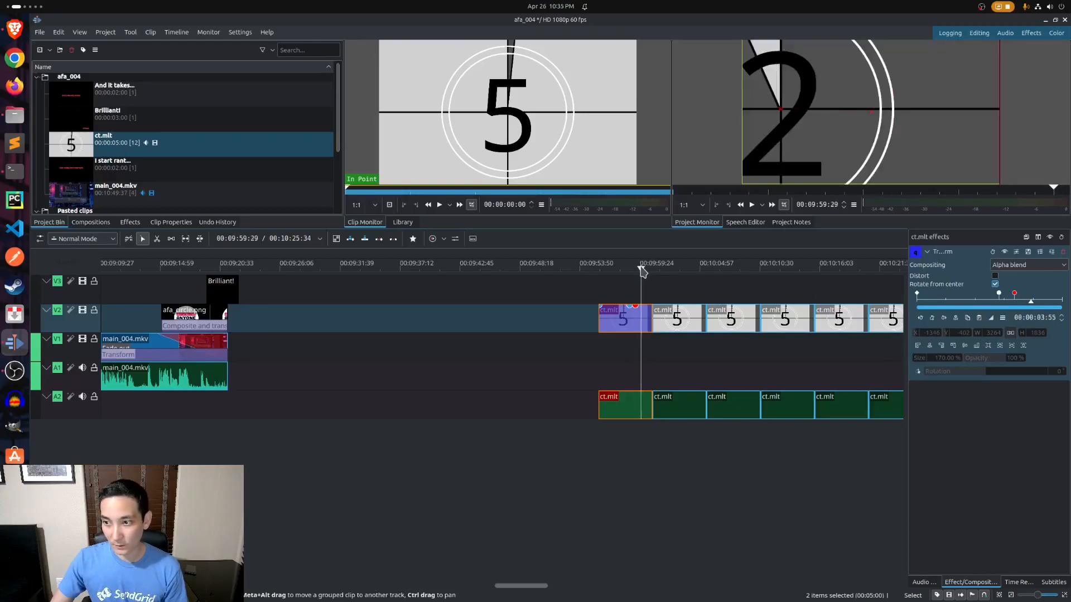
click(932, 318)
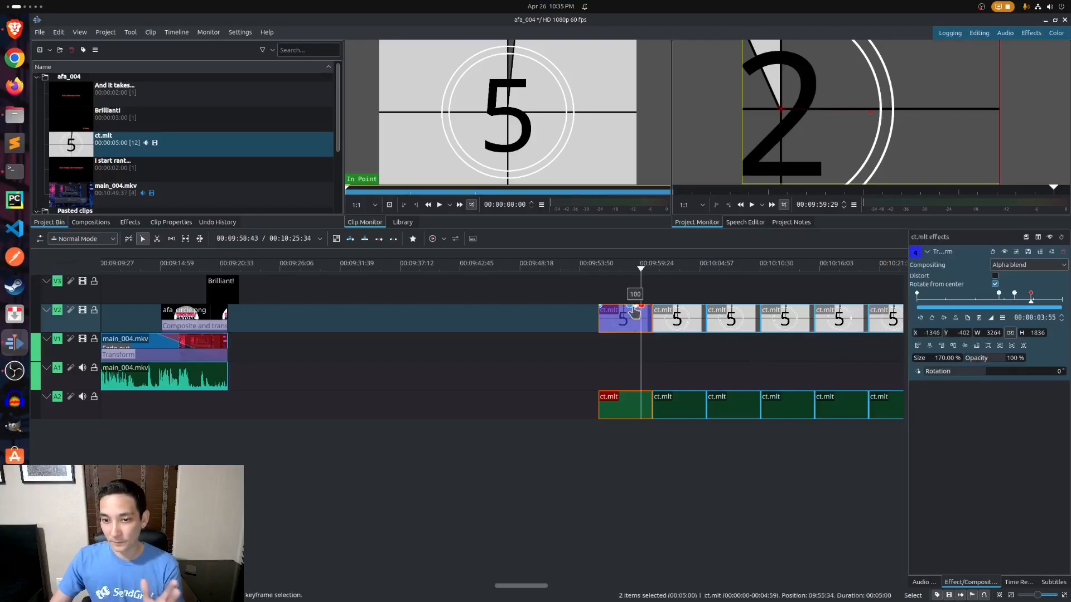
Play the countdown clip onward from the new keyframe
click(752, 205)
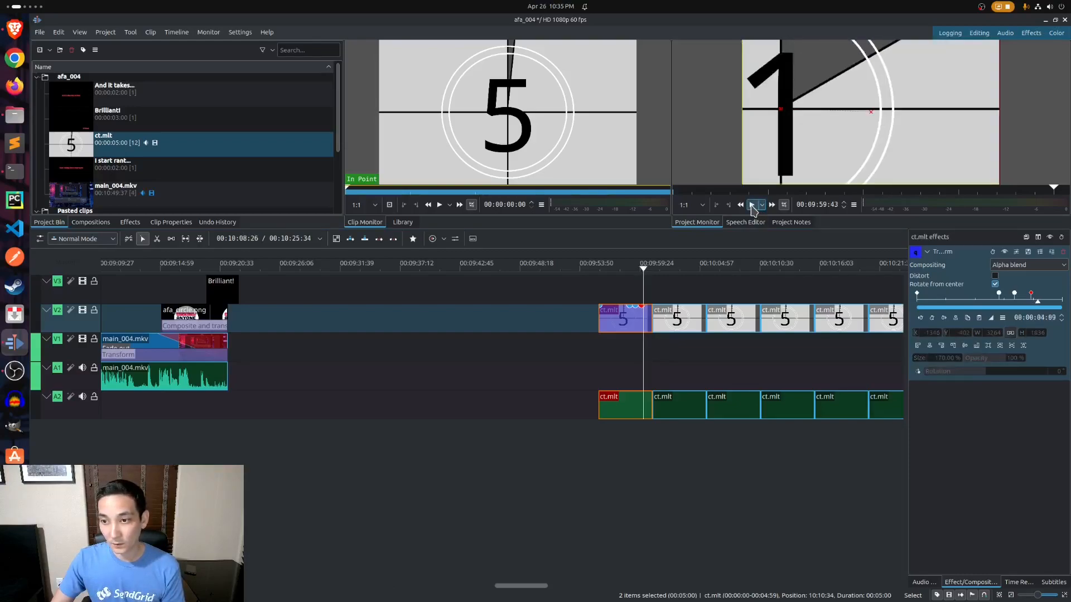
click(753, 207)
click(753, 207)
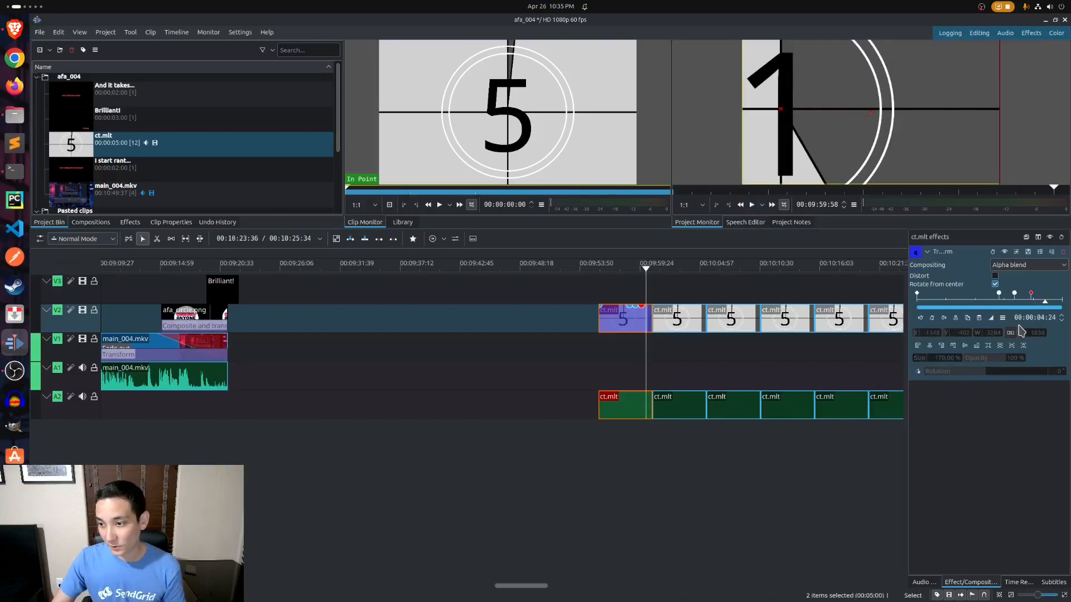
Add a keyframe at about 4:28 into the countdown clip and reset it to 100% size at X 0, Y 0
click(932, 319)
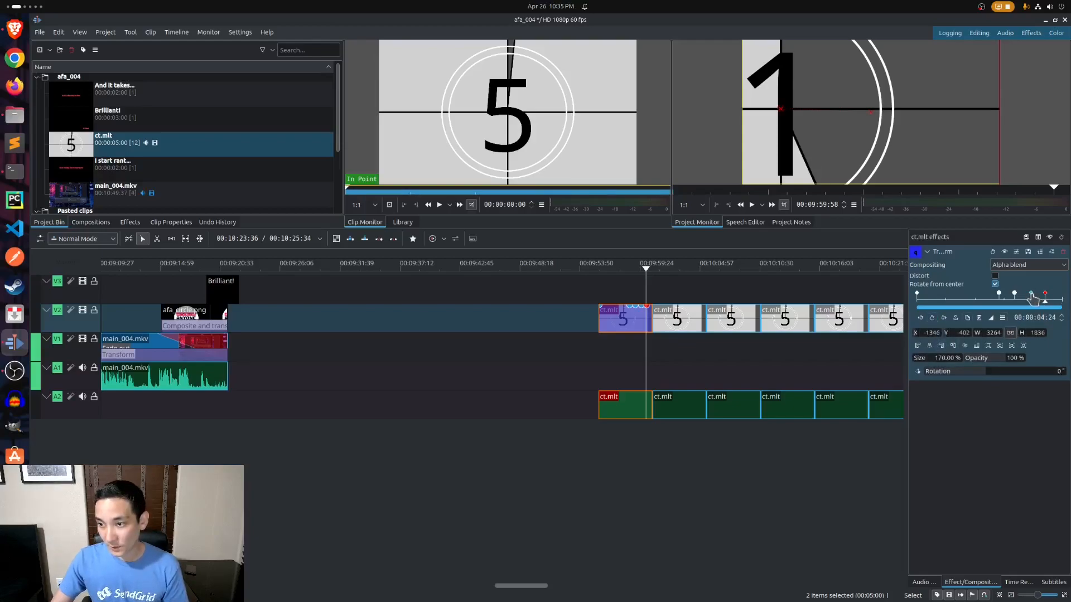
drag(1046, 297, 1044, 297)
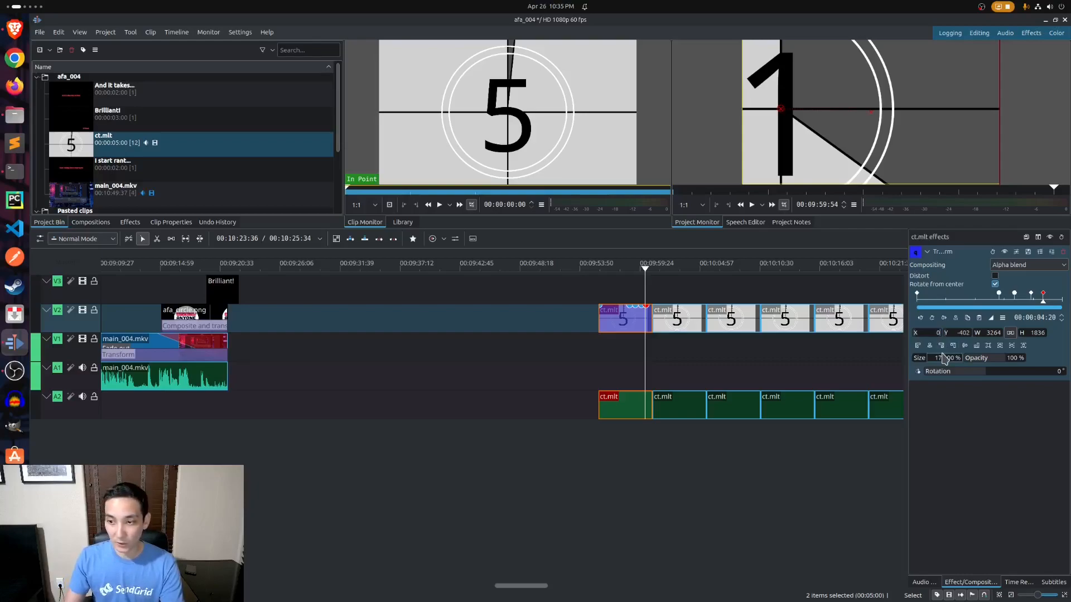
key(Tab)
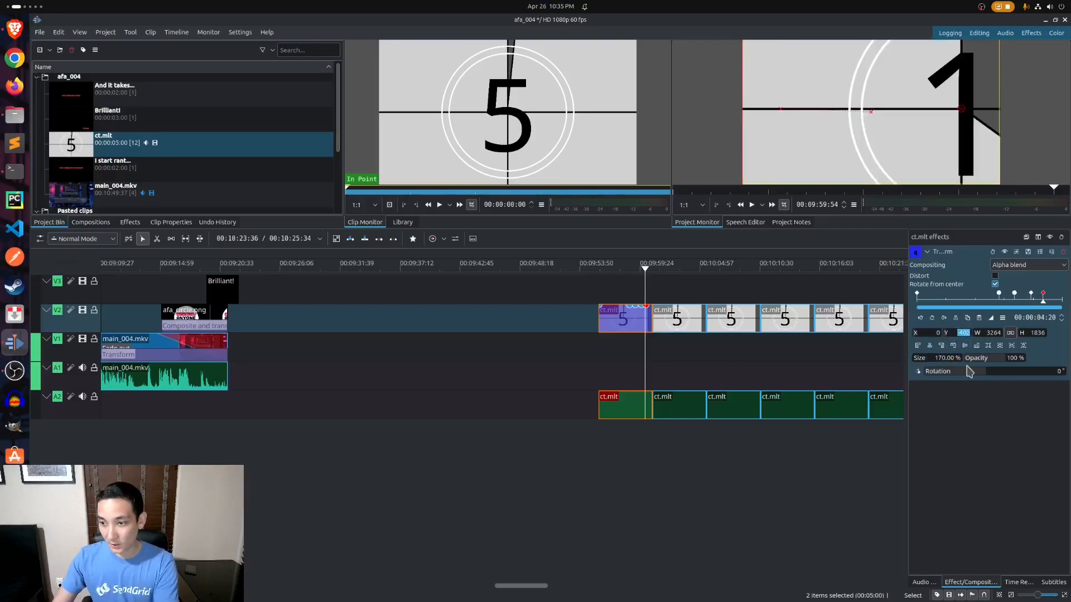
key(Return)
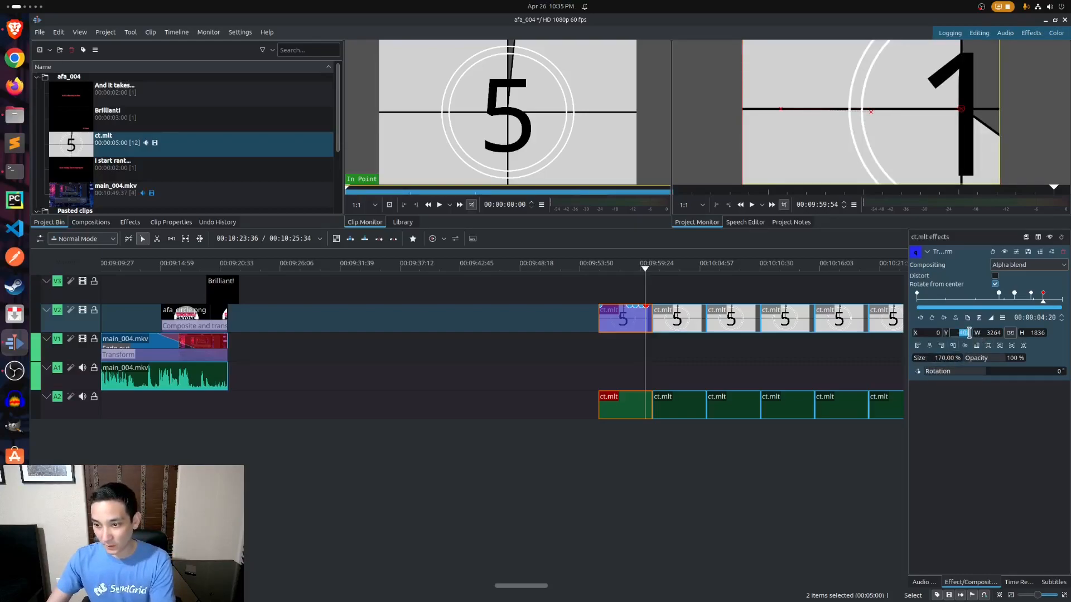
key(Return)
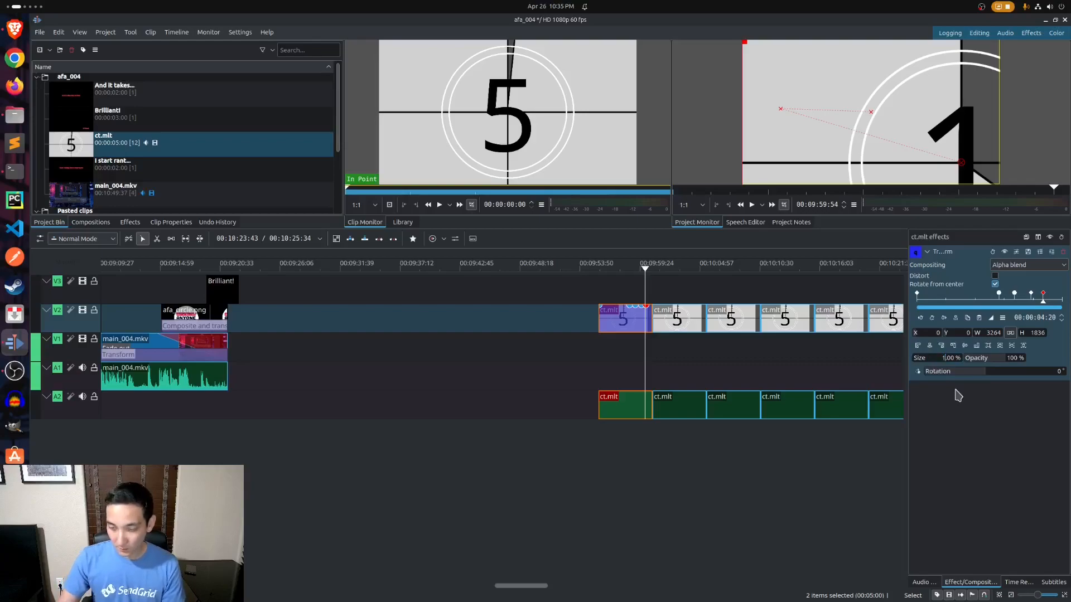
key(Return)
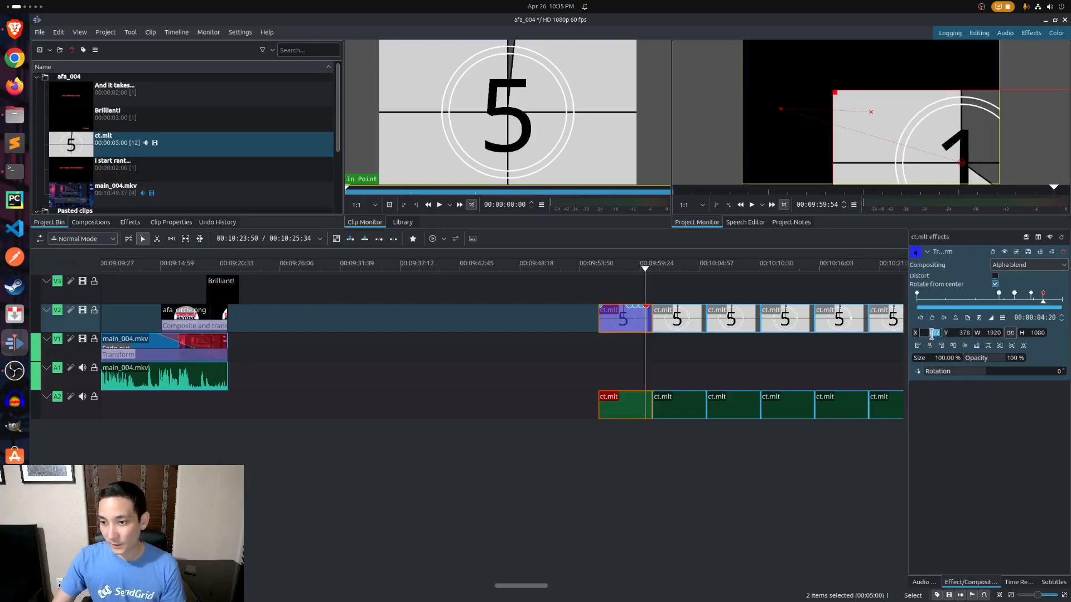
text(0)
key(Tab)
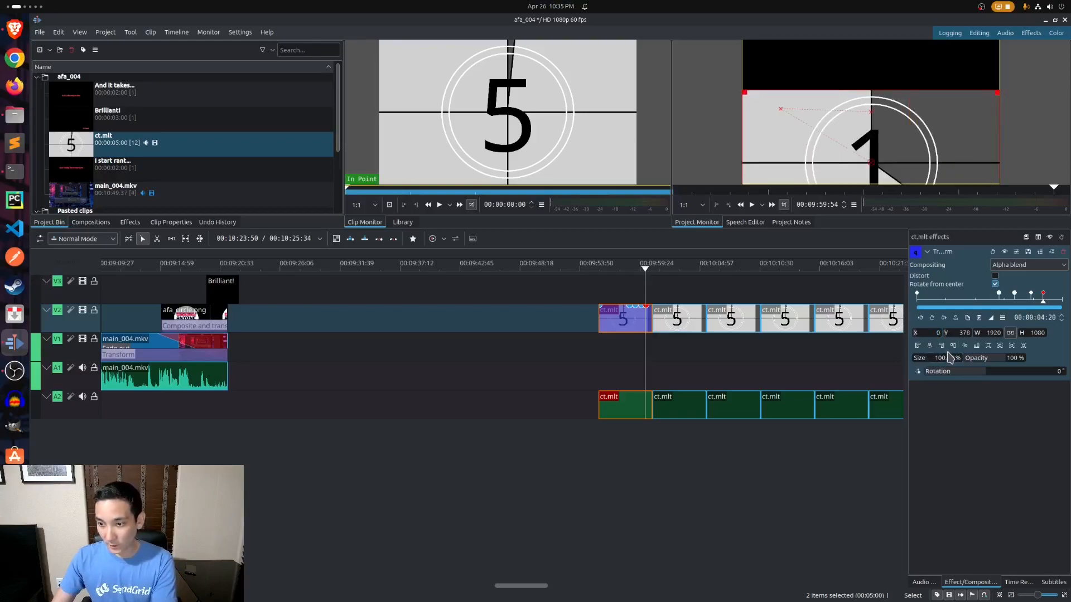
text(0)
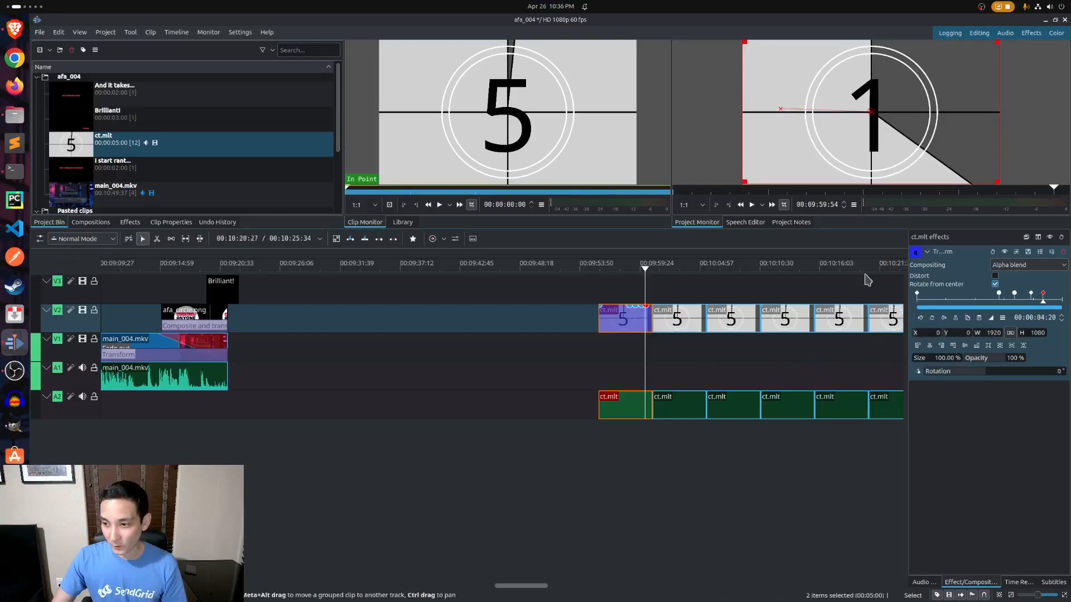
Play the countdown animation in the fullscreen project monitor and exit fullscreen
drag(647, 274, 625, 271)
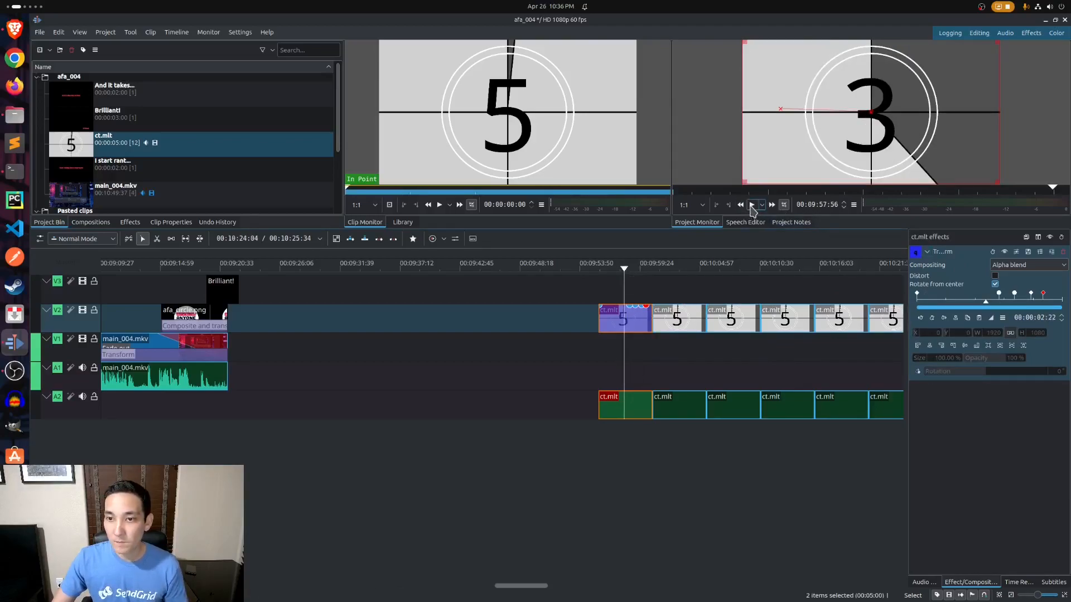
click(1065, 68)
key(space)
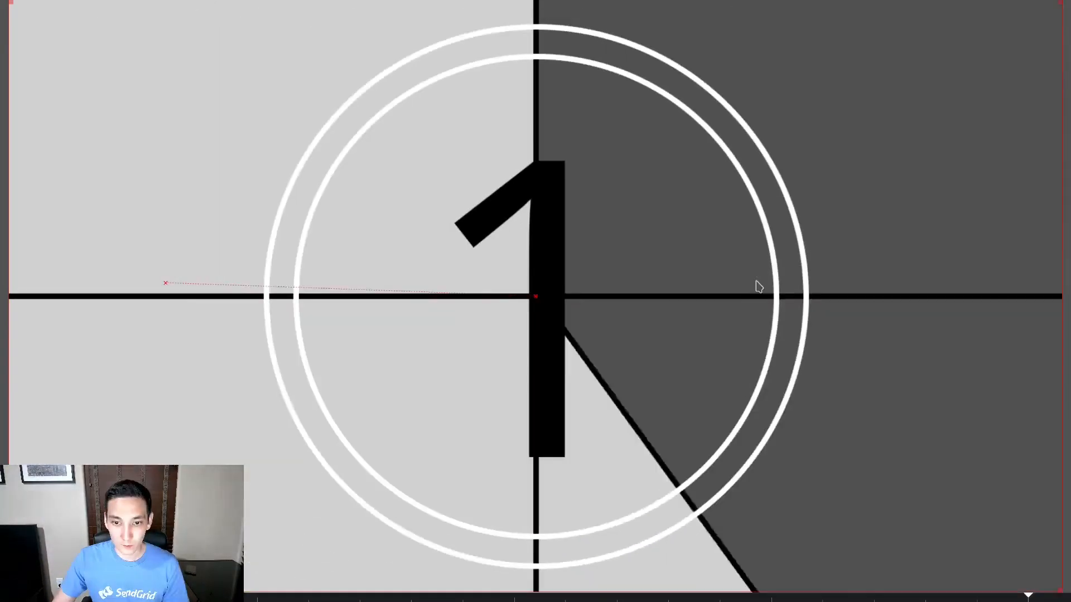
key(Escape)
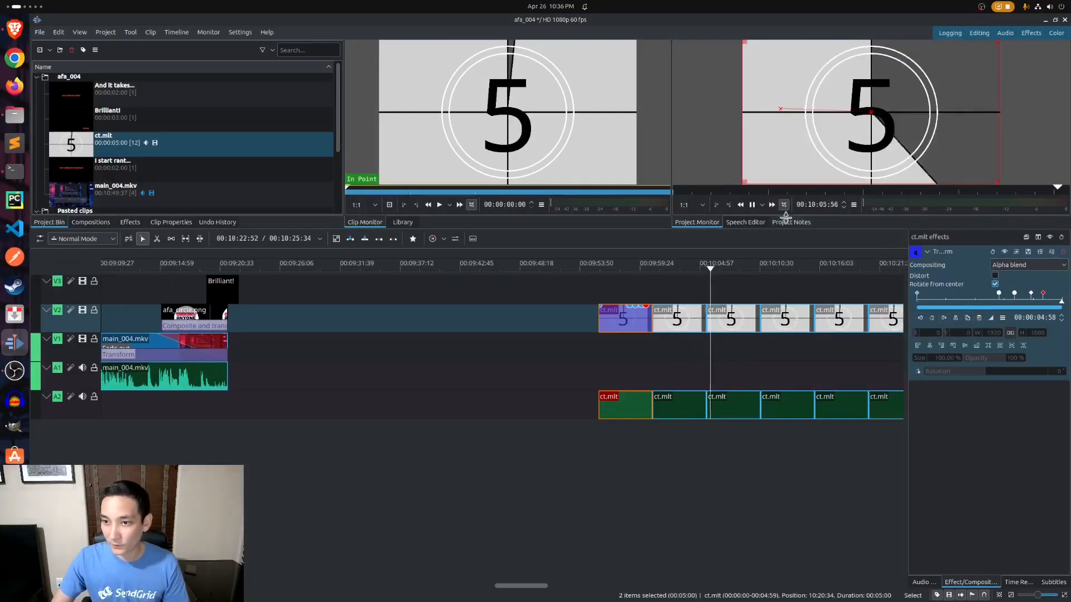
click(753, 205)
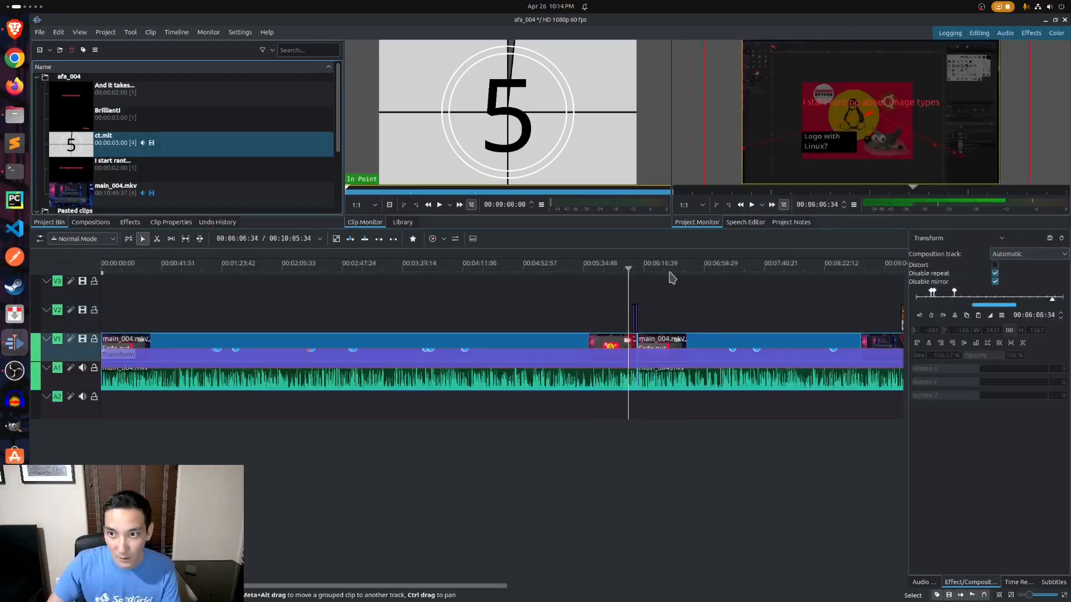
Select the countdown clip and adjust its Zoom Pan effect to zoom 1.67, X 847 and Y 661
drag(418, 585, 325, 564)
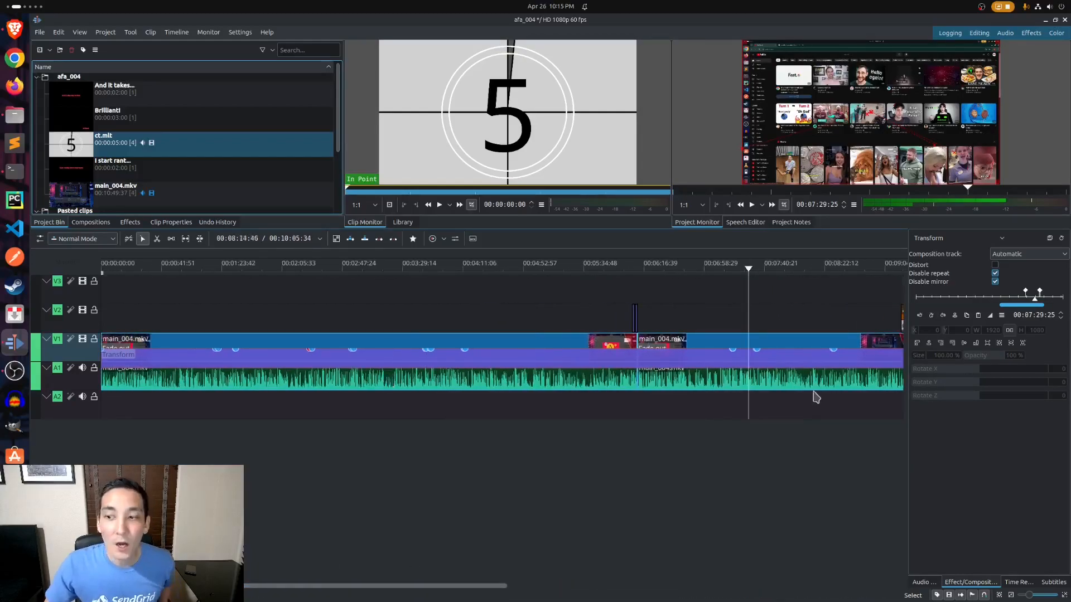
drag(438, 565, 550, 574)
click(735, 297)
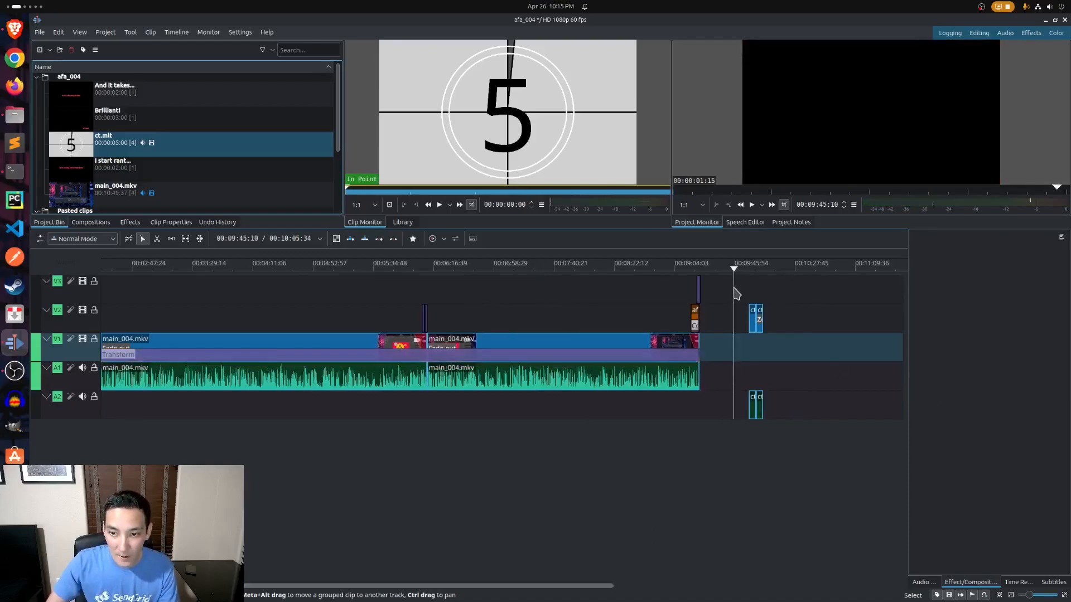
drag(738, 274, 741, 268)
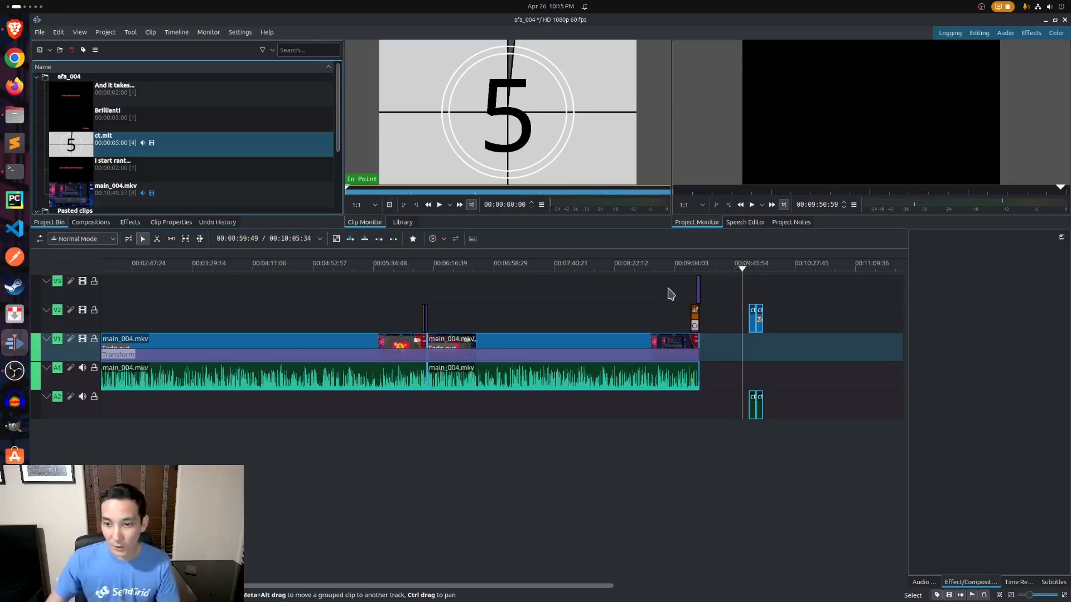
drag(747, 269, 752, 270)
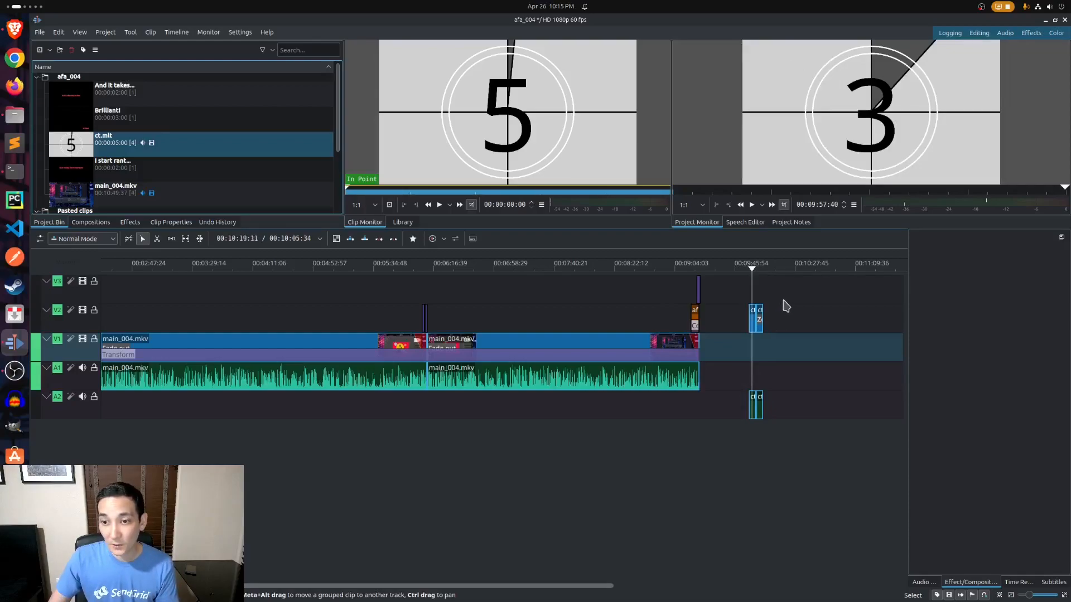
click(759, 320)
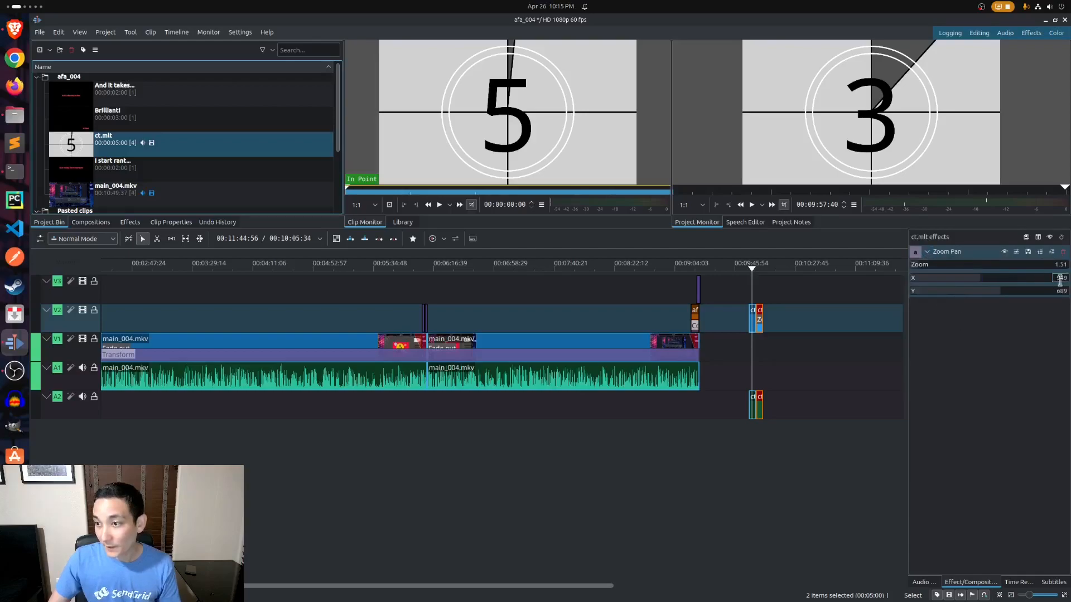
drag(943, 285, 997, 292)
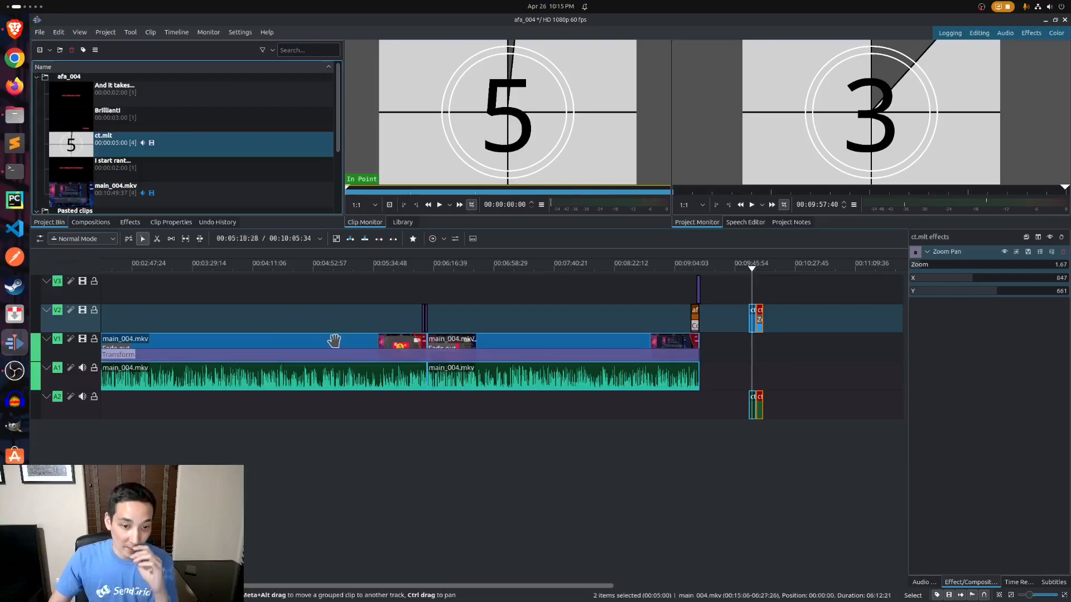
Compare the Transform keyframes on the main screen-recording clip with the countdown clip's Zoom Pan effect
drag(485, 586, 451, 564)
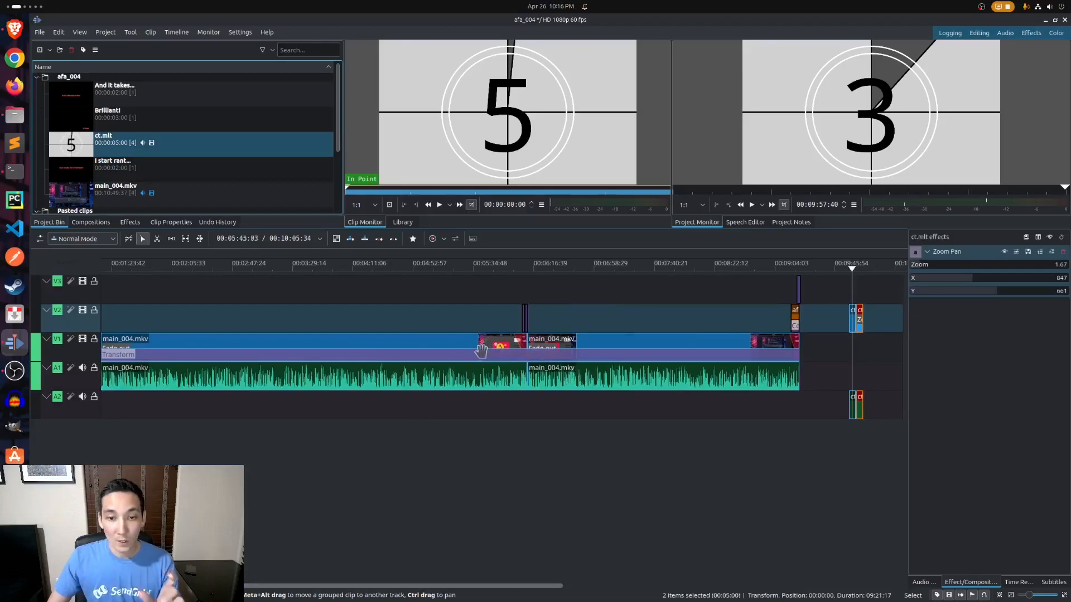
click(379, 356)
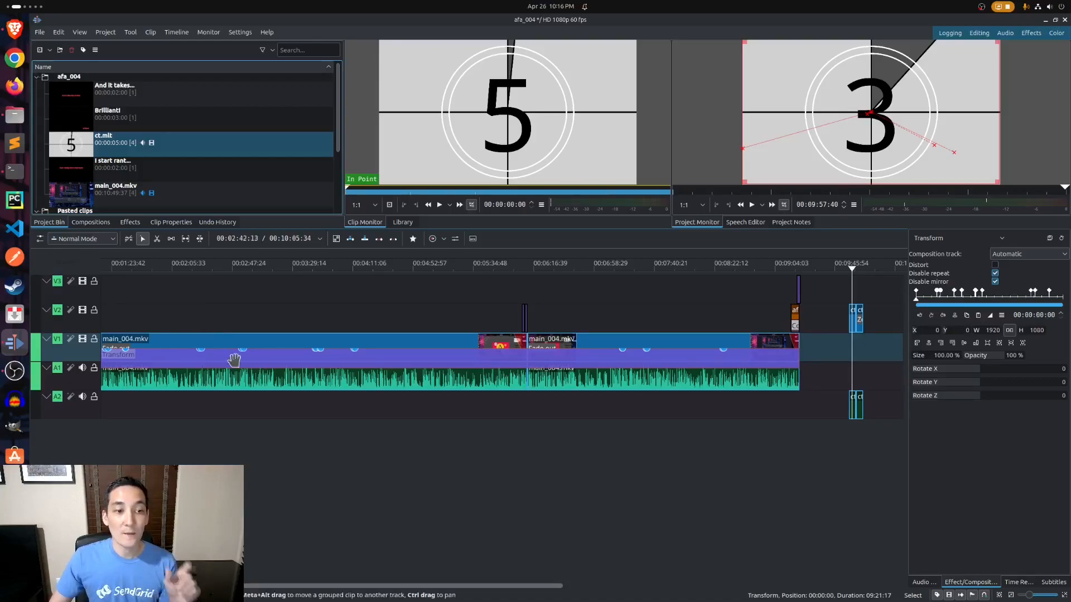
scroll(363, 510, down, 3)
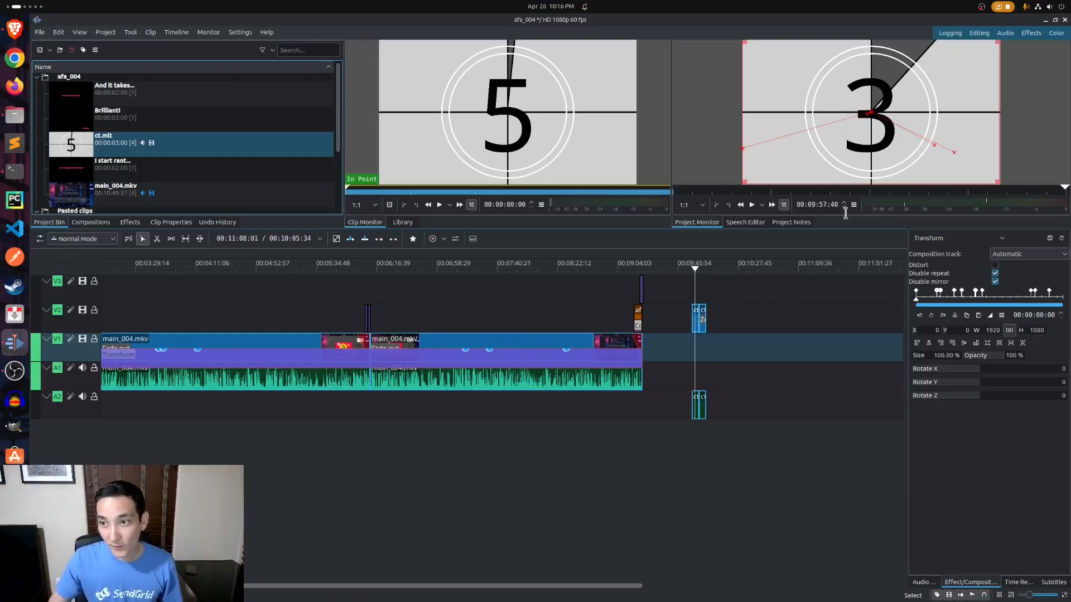
click(700, 321)
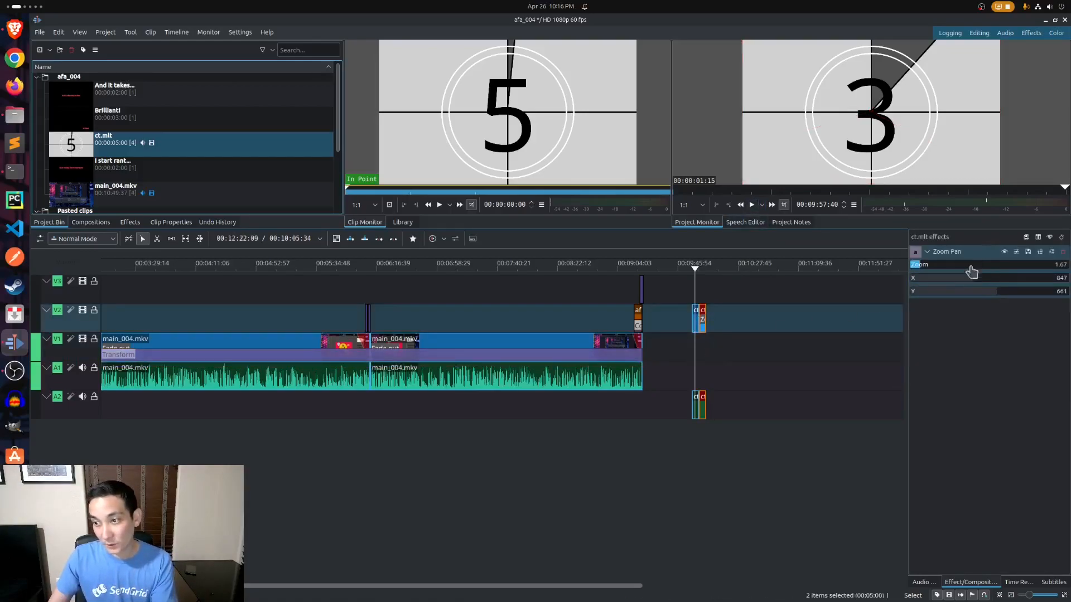
Play the countdown clip's Zoom Pan animation from its start in the project monitor, then pause
click(696, 272)
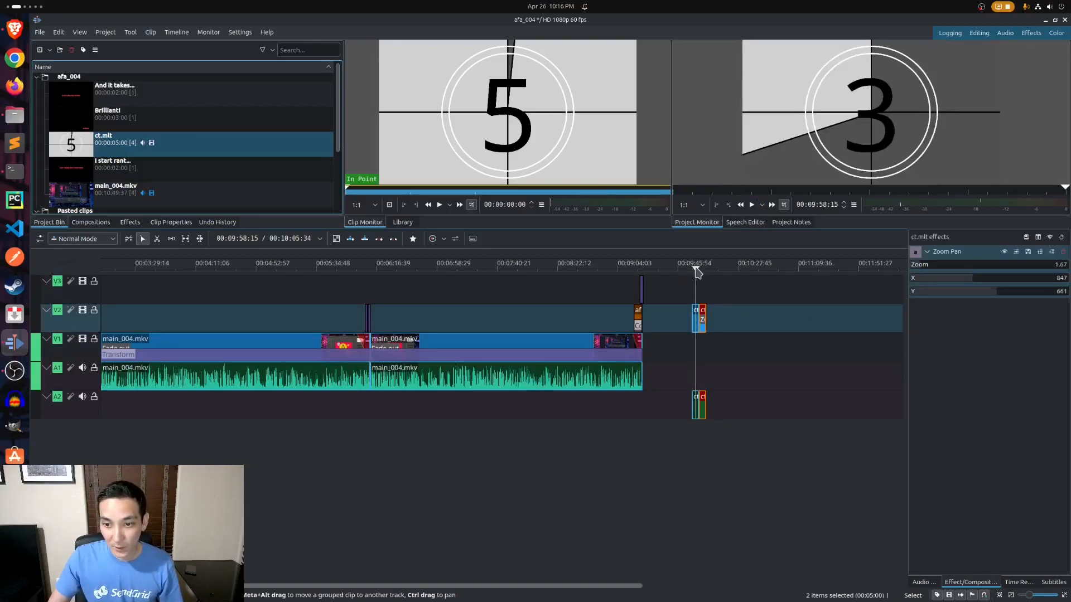
click(753, 208)
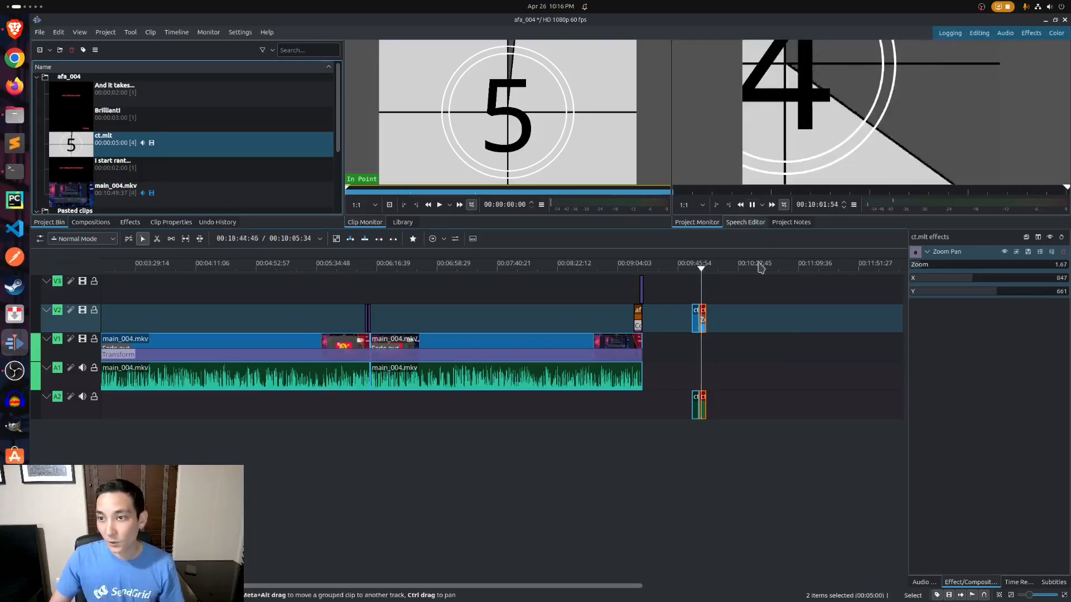
click(753, 205)
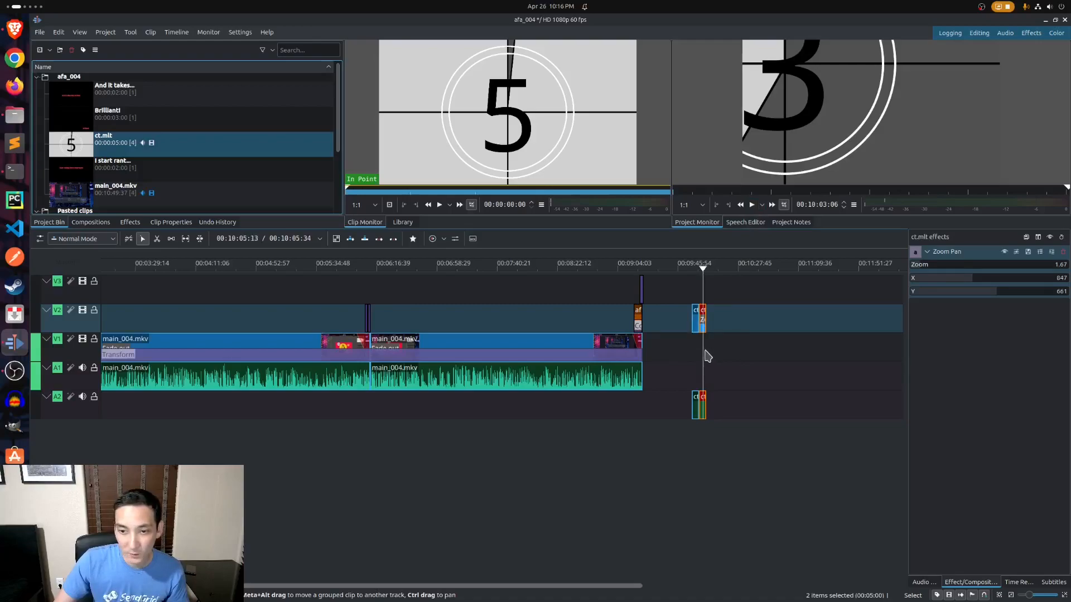
Select the Transform composition on the main screen-recording clip to inspect its keyframes across the timeline
drag(706, 355, 691, 356)
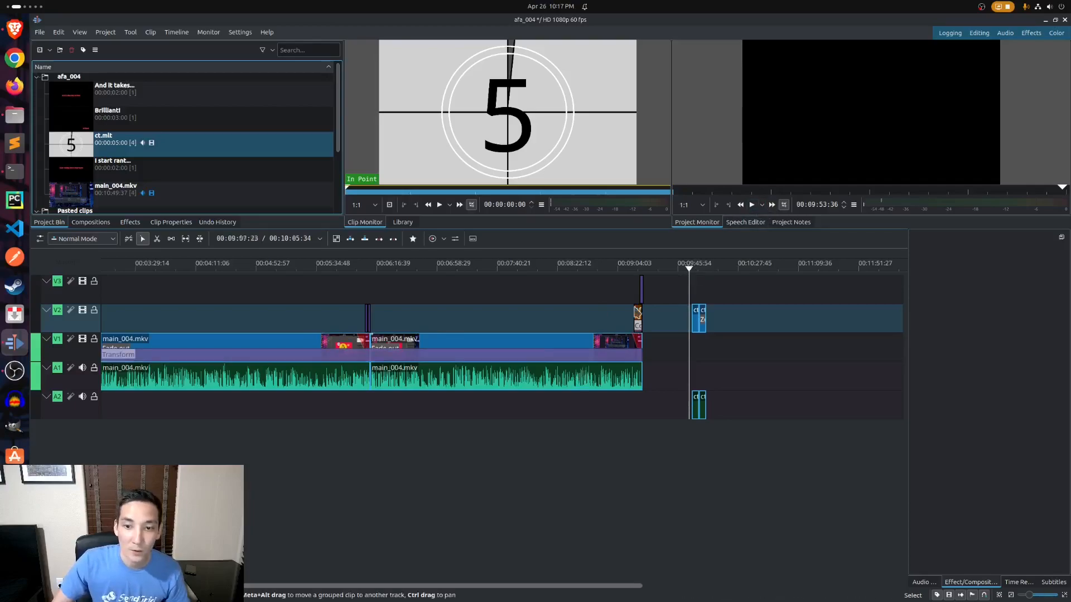
click(444, 360)
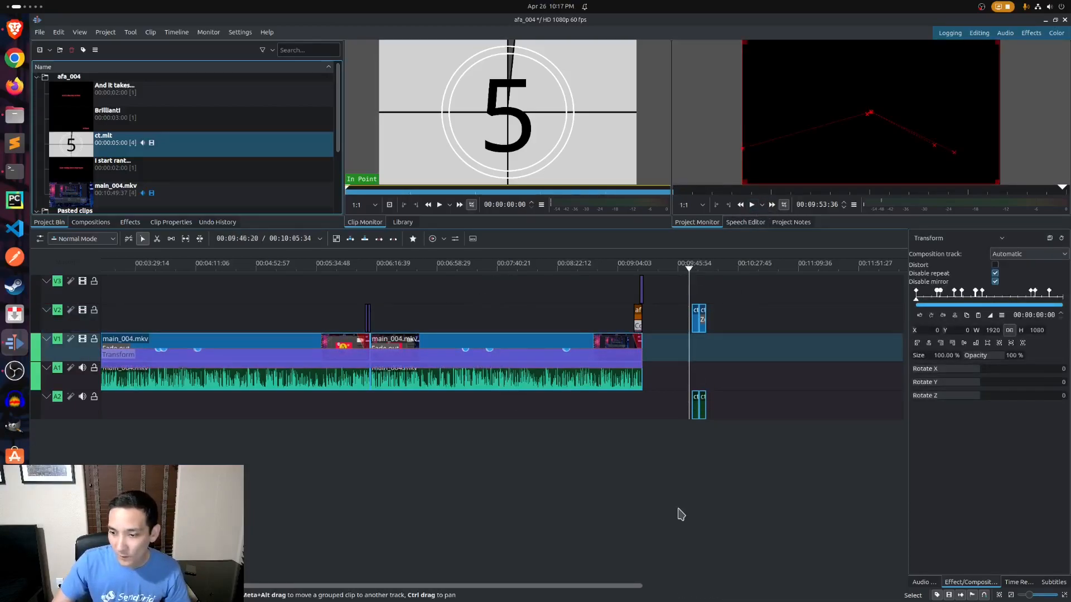
drag(475, 587, 453, 571)
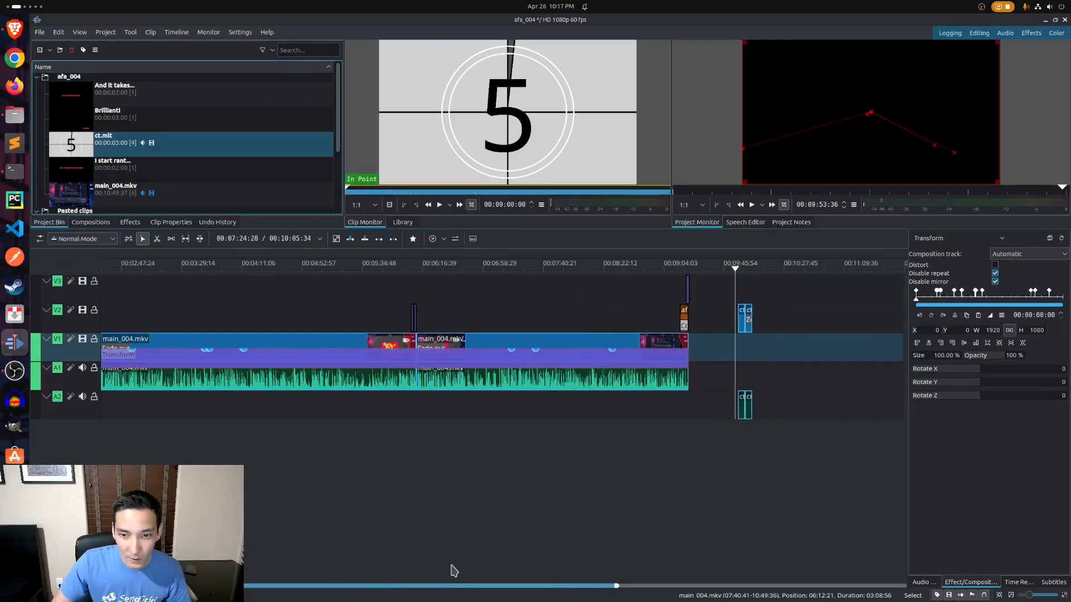